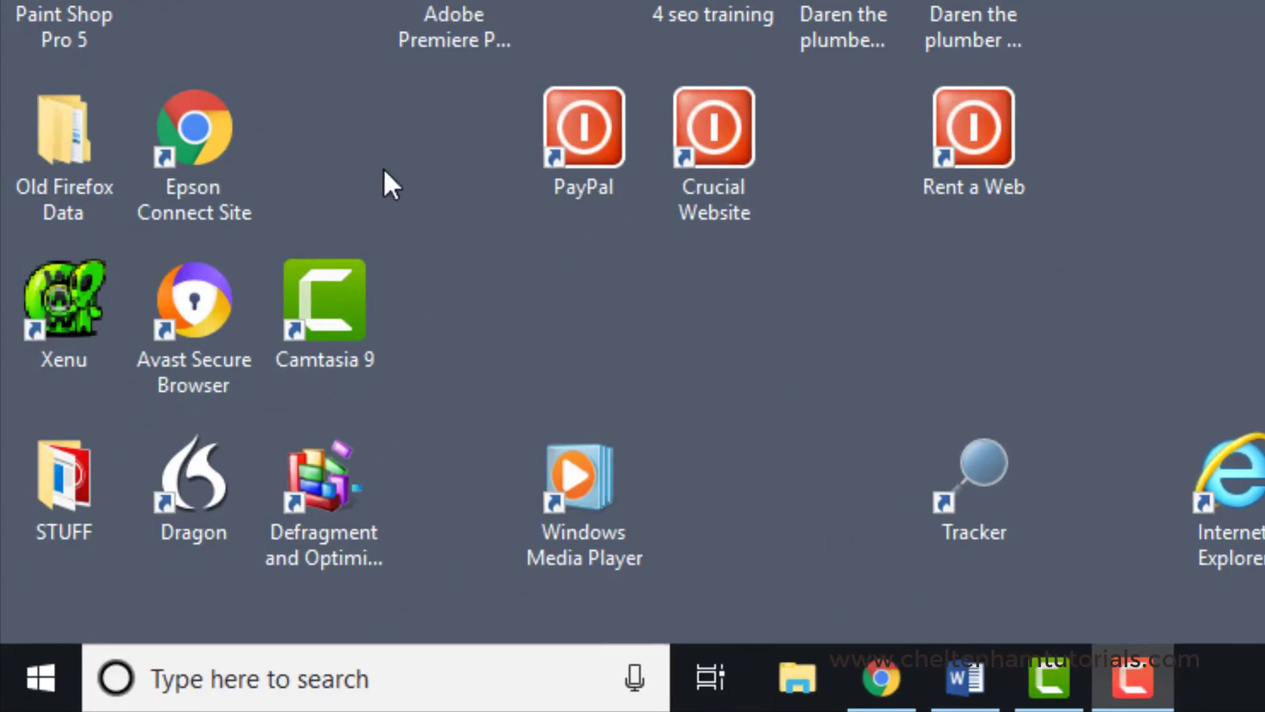
Step: Launch Word from the list of installed apps and close its window again
click(41, 677)
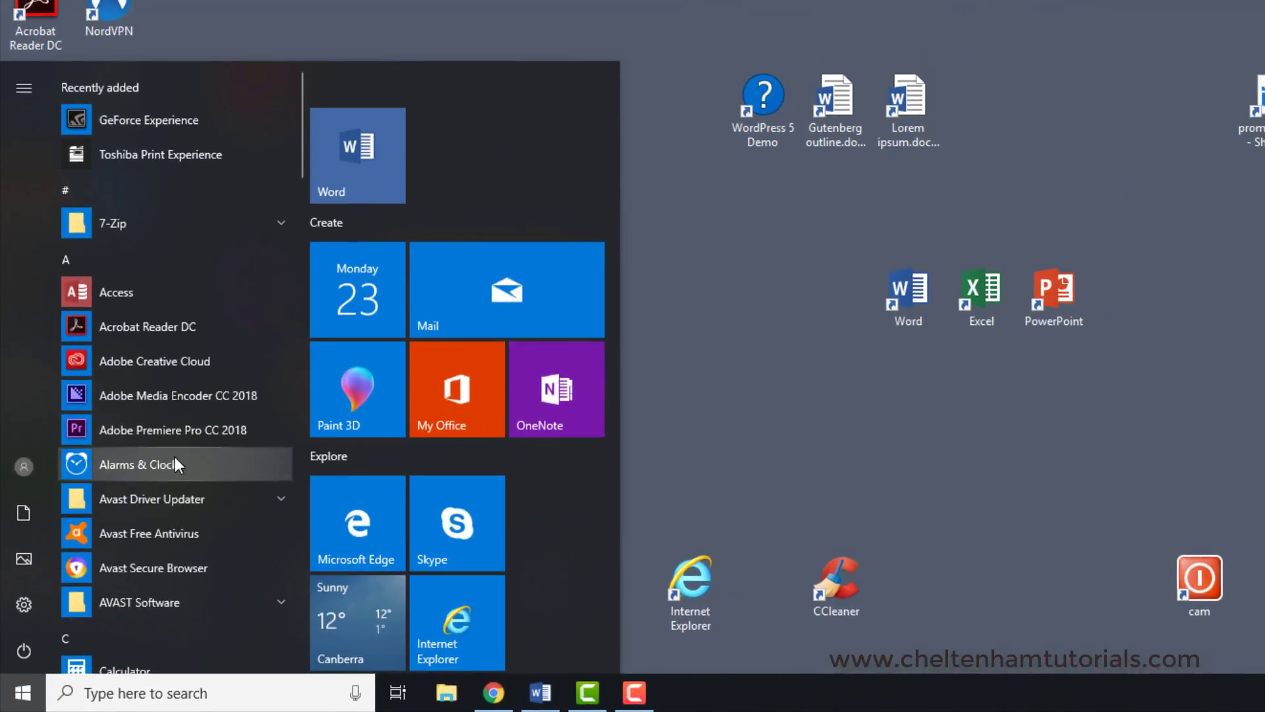
scroll(175, 456, down, 3)
scroll(175, 457, down, 15)
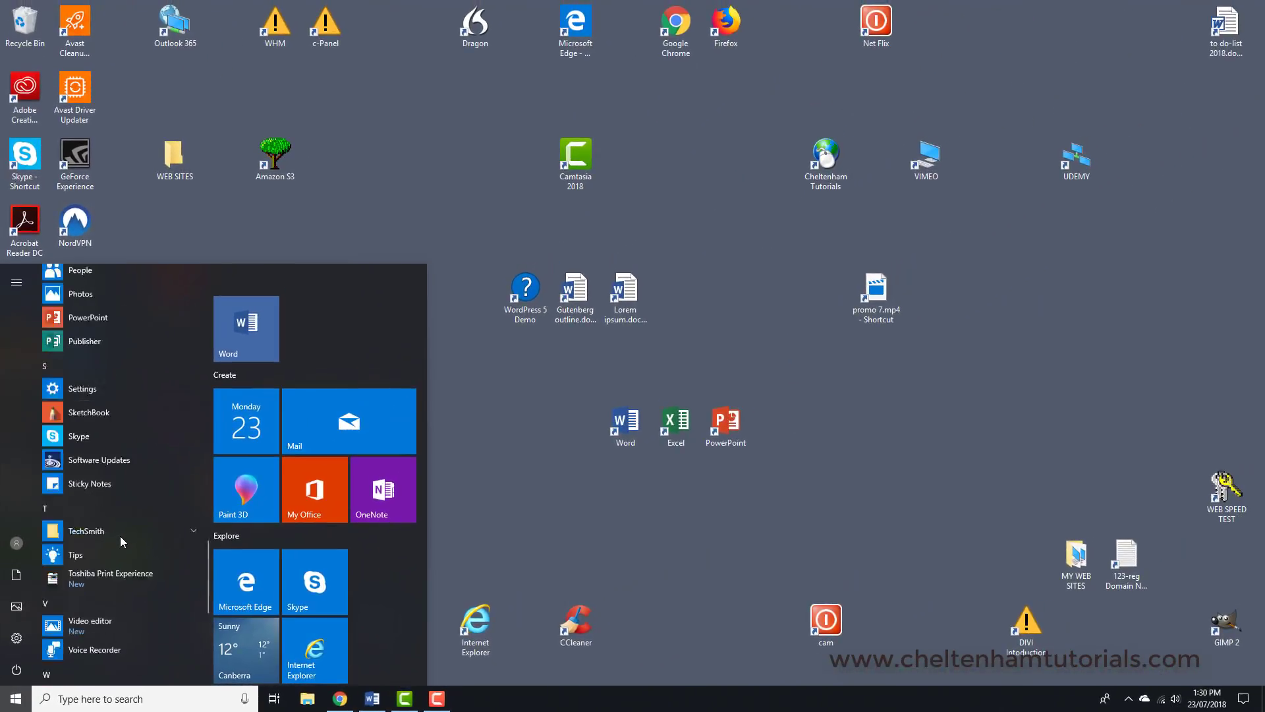
scroll(121, 541, down, 1)
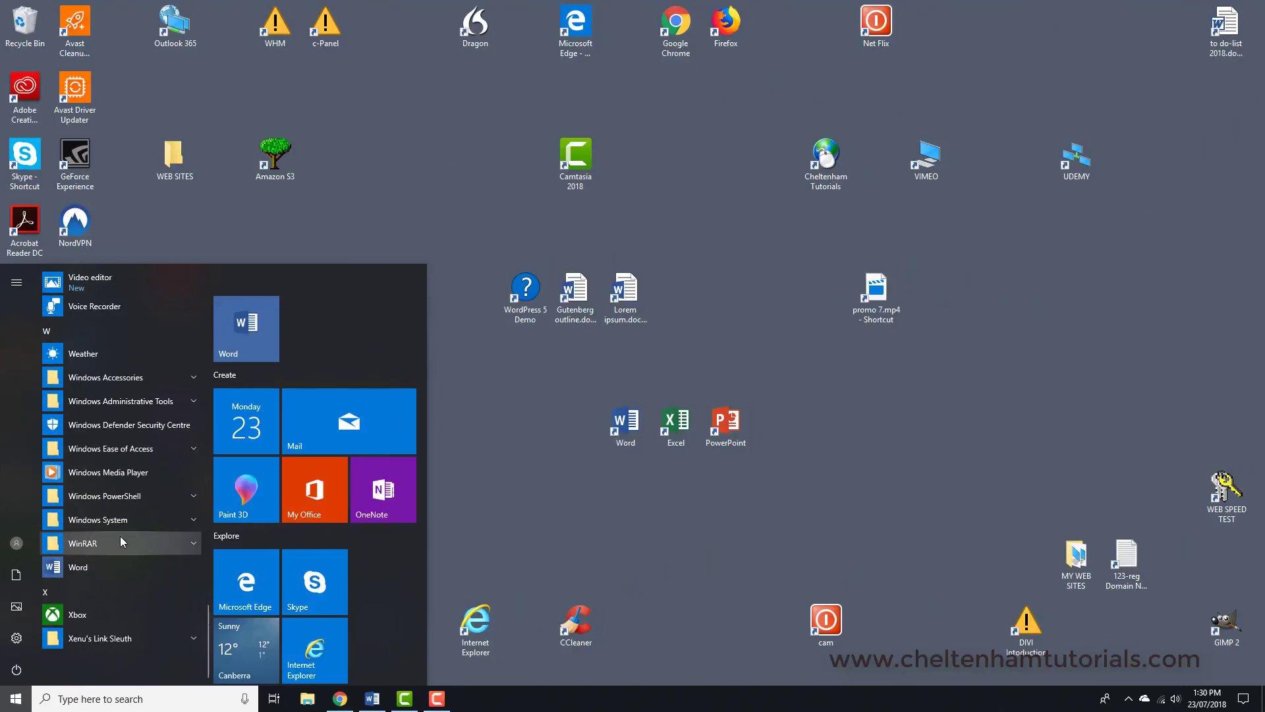
click(73, 568)
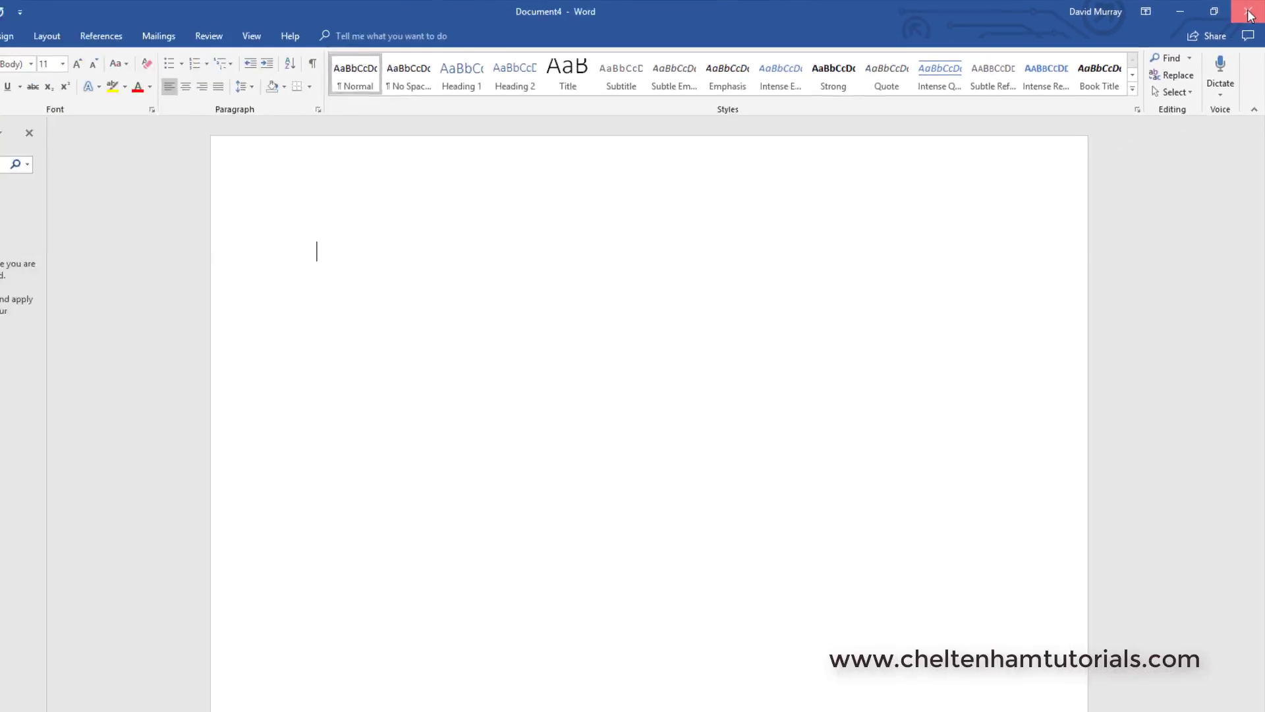
click(1250, 16)
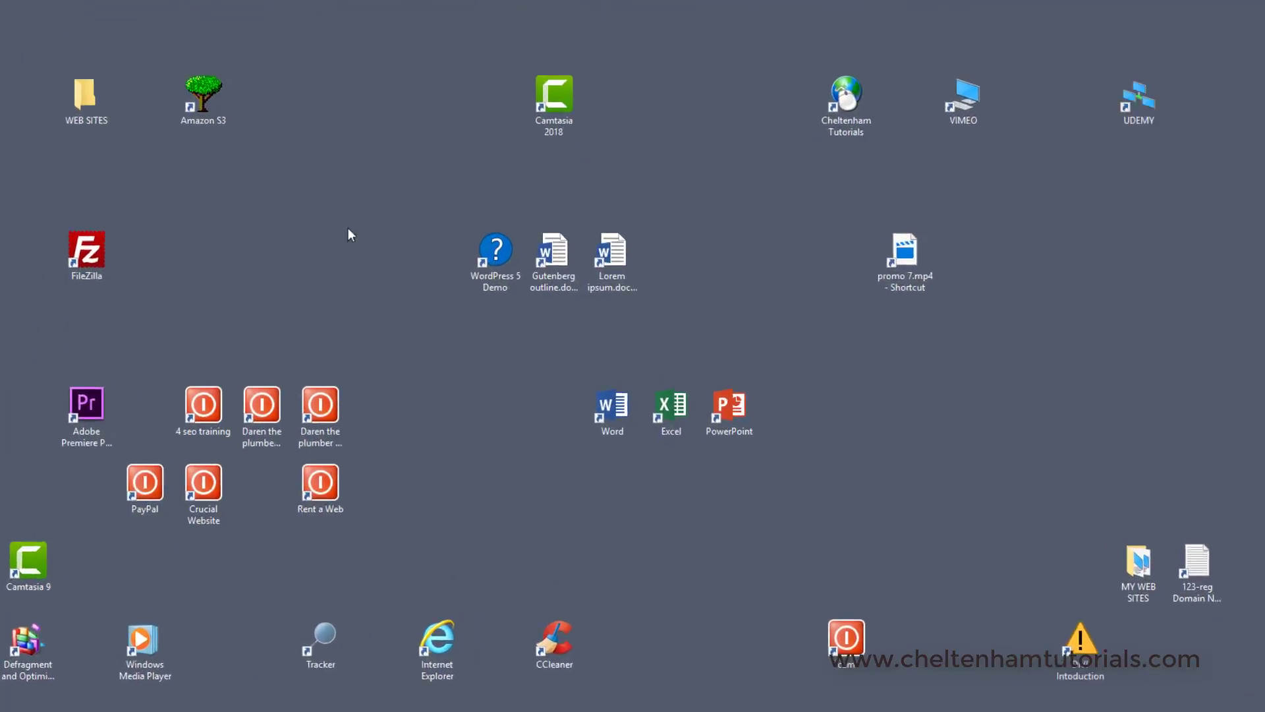
Step: Launch Word from its desktop shortcut, create a blank document and close the window
click(618, 409)
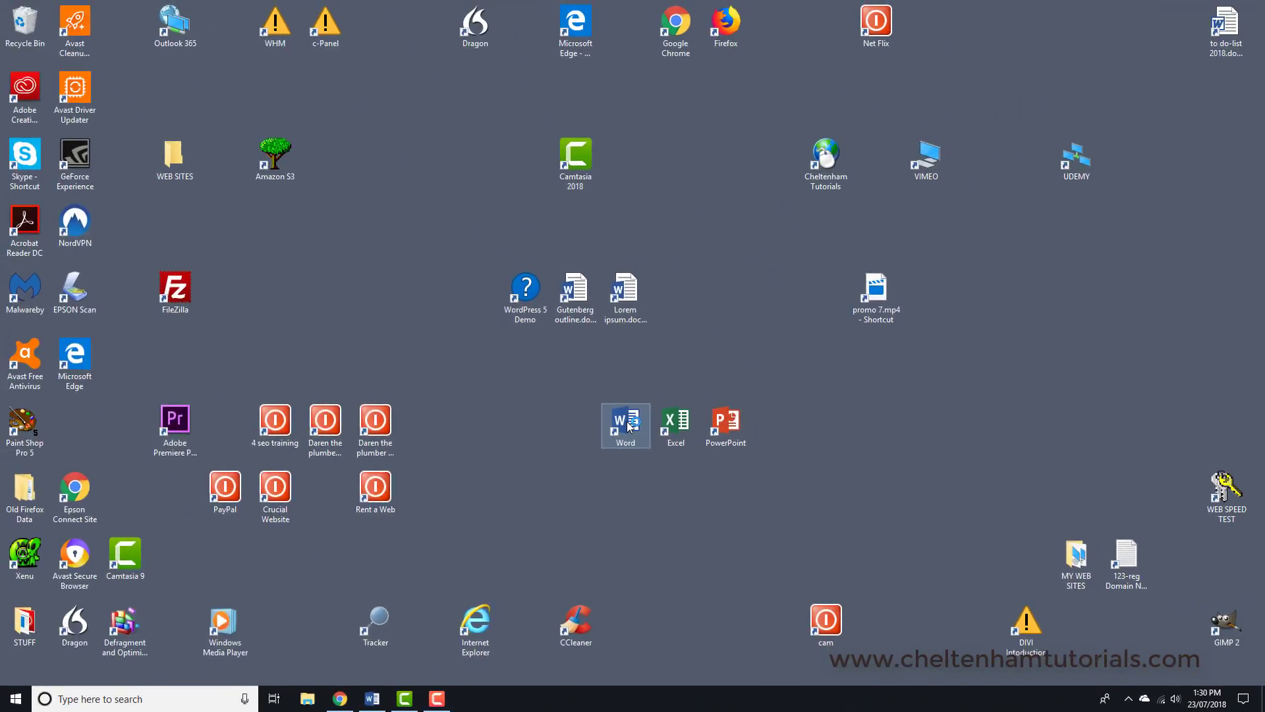
double_click(628, 427)
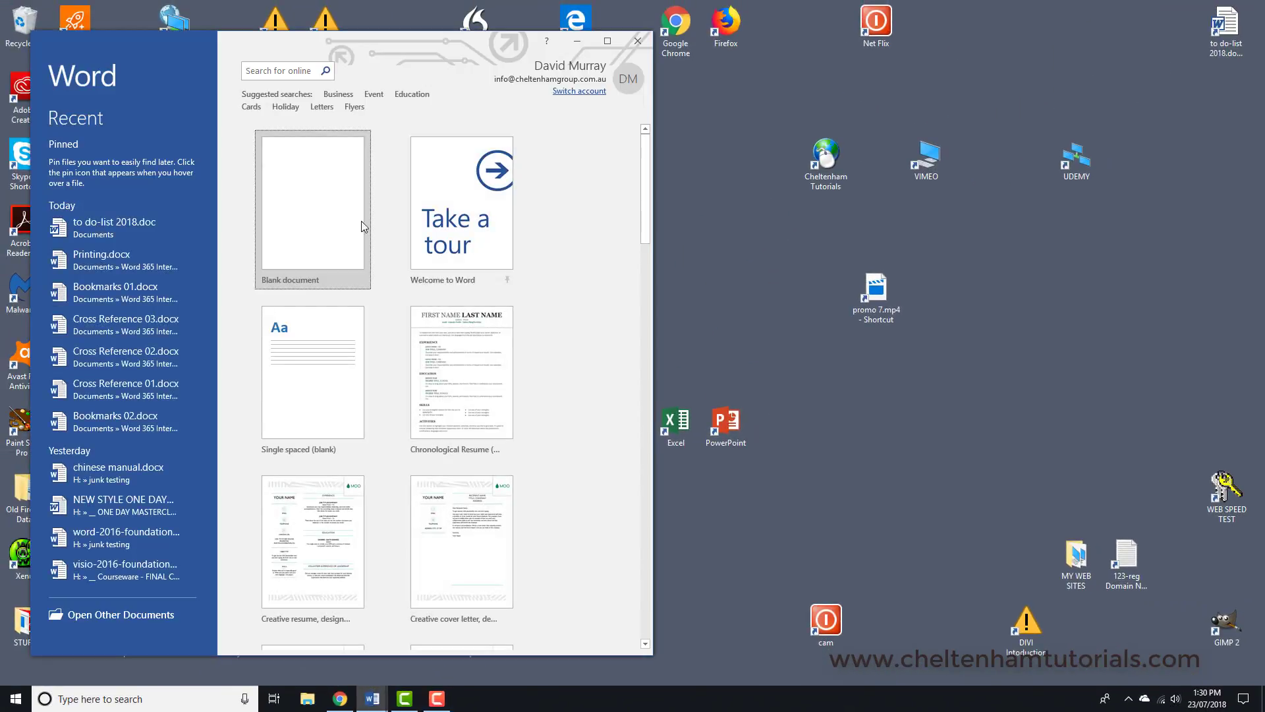
click(361, 226)
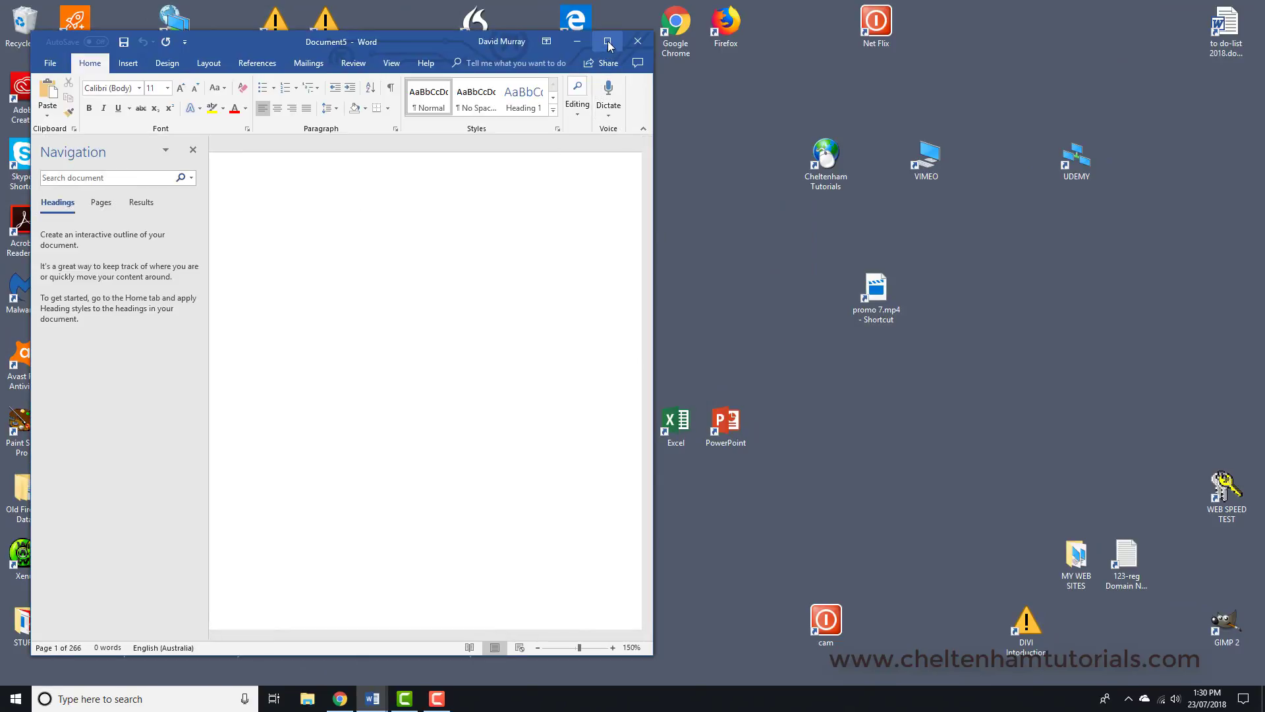
click(641, 43)
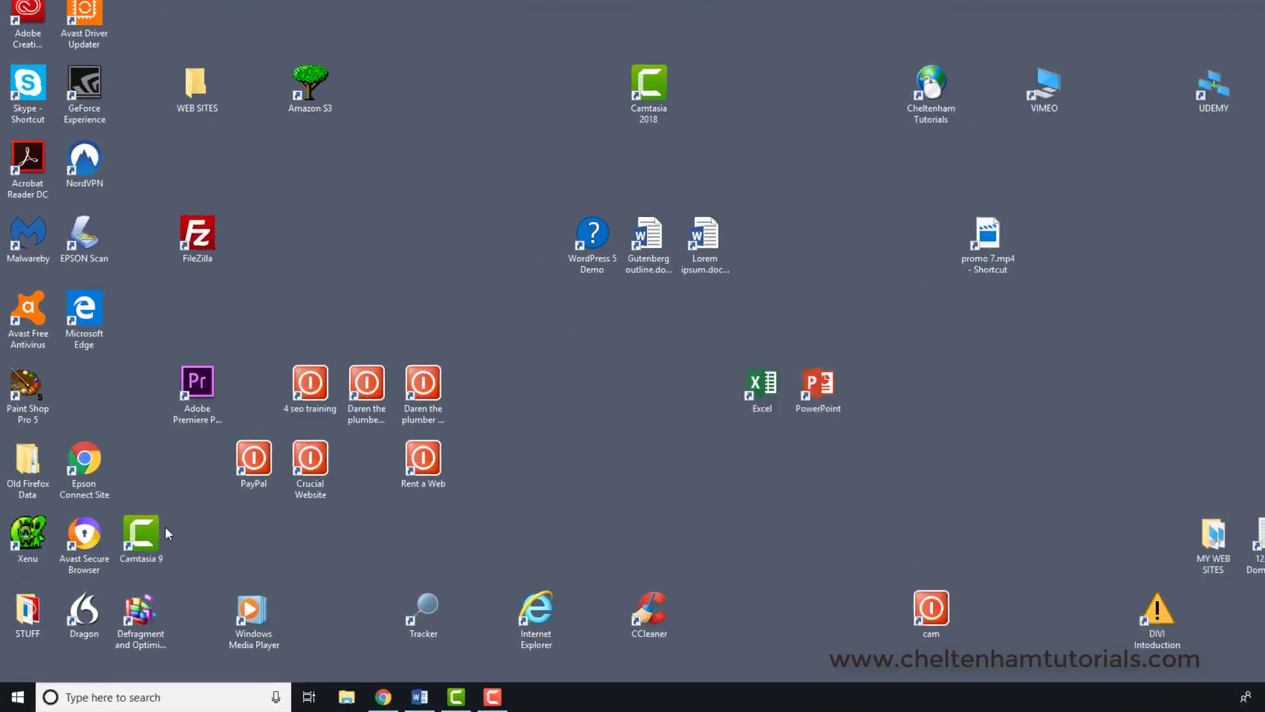
Step: Create a desktop shortcut for Word from the installed apps list and place it beside the Excel shortcut
click(16, 698)
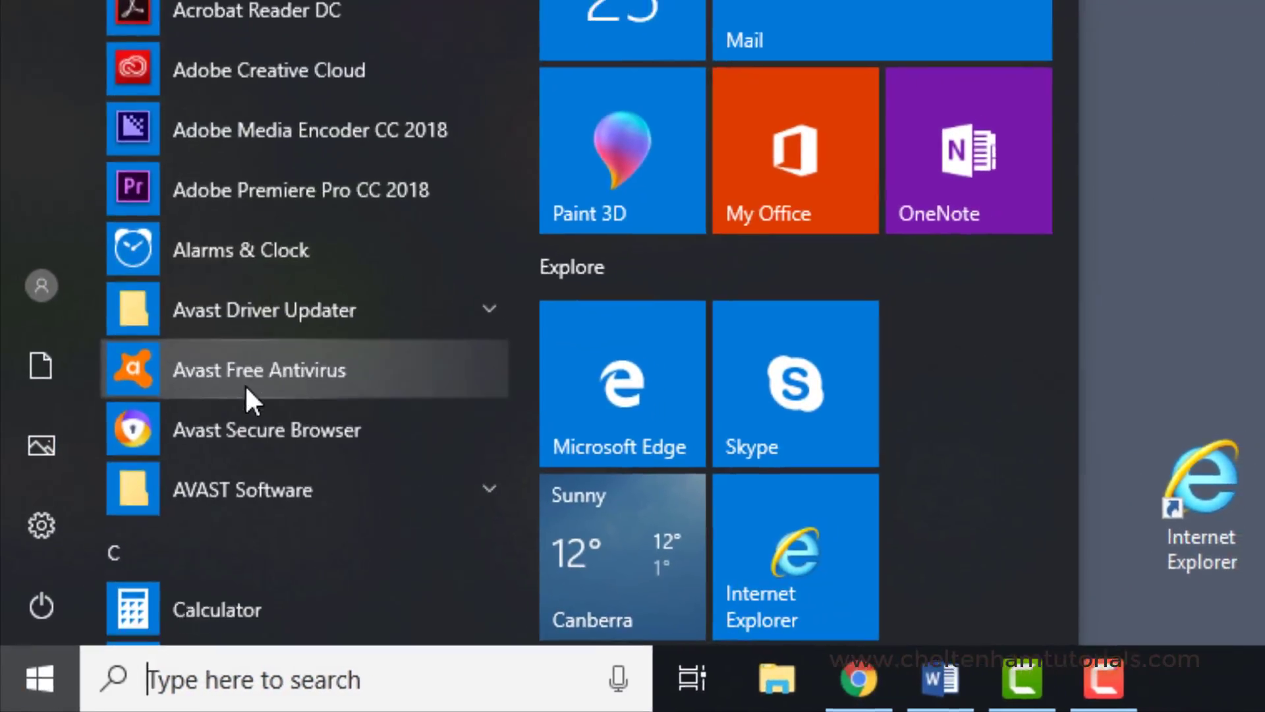
scroll(251, 388, down, 15)
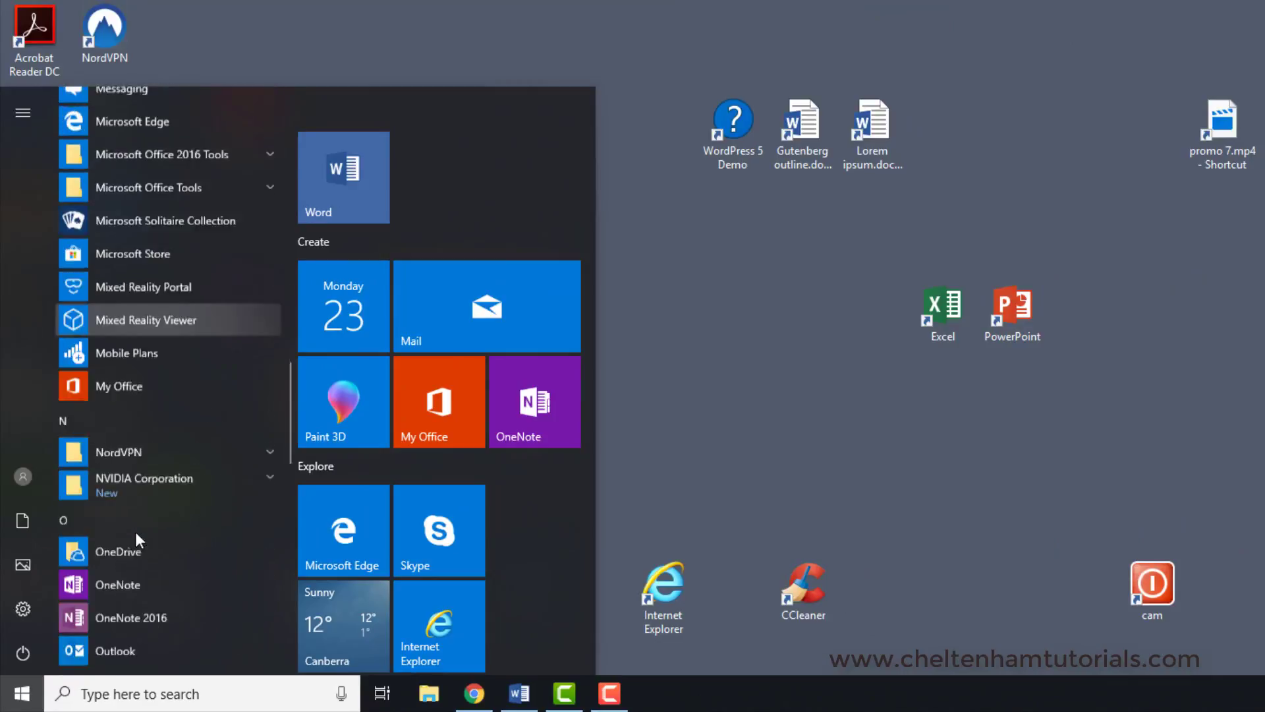
scroll(136, 532, down, 12)
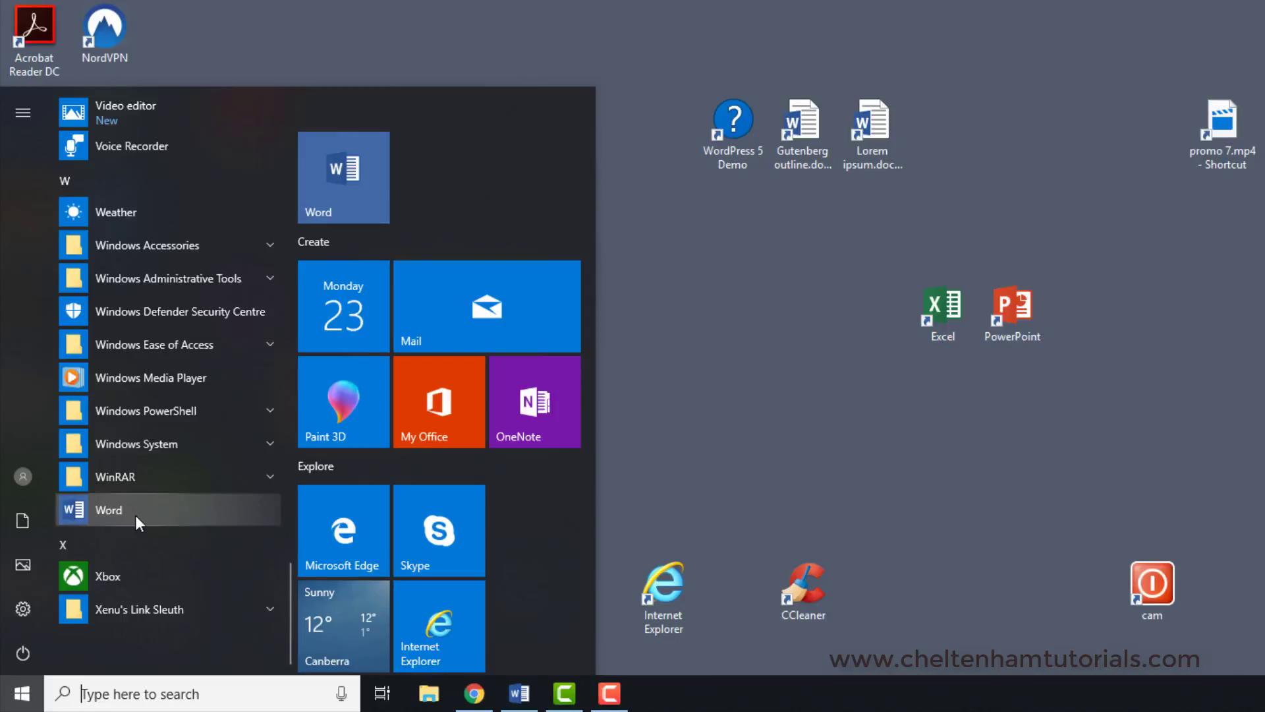
drag(117, 513, 813, 323)
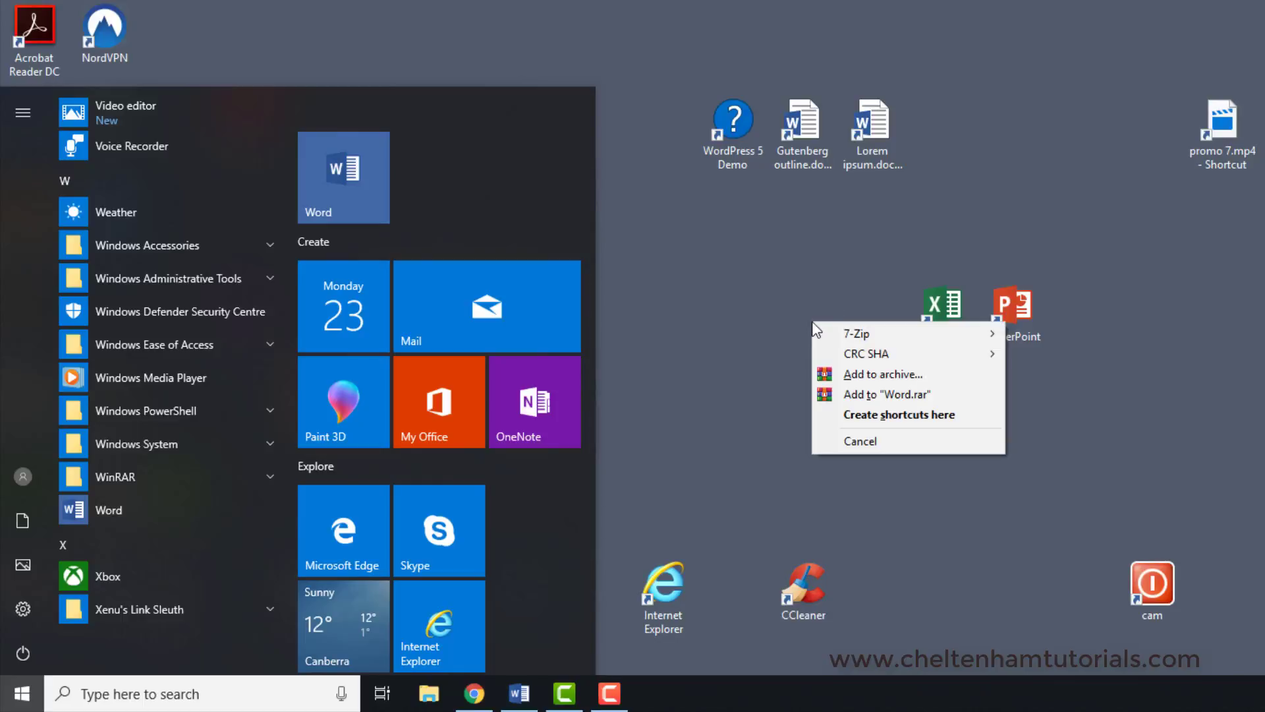
click(894, 416)
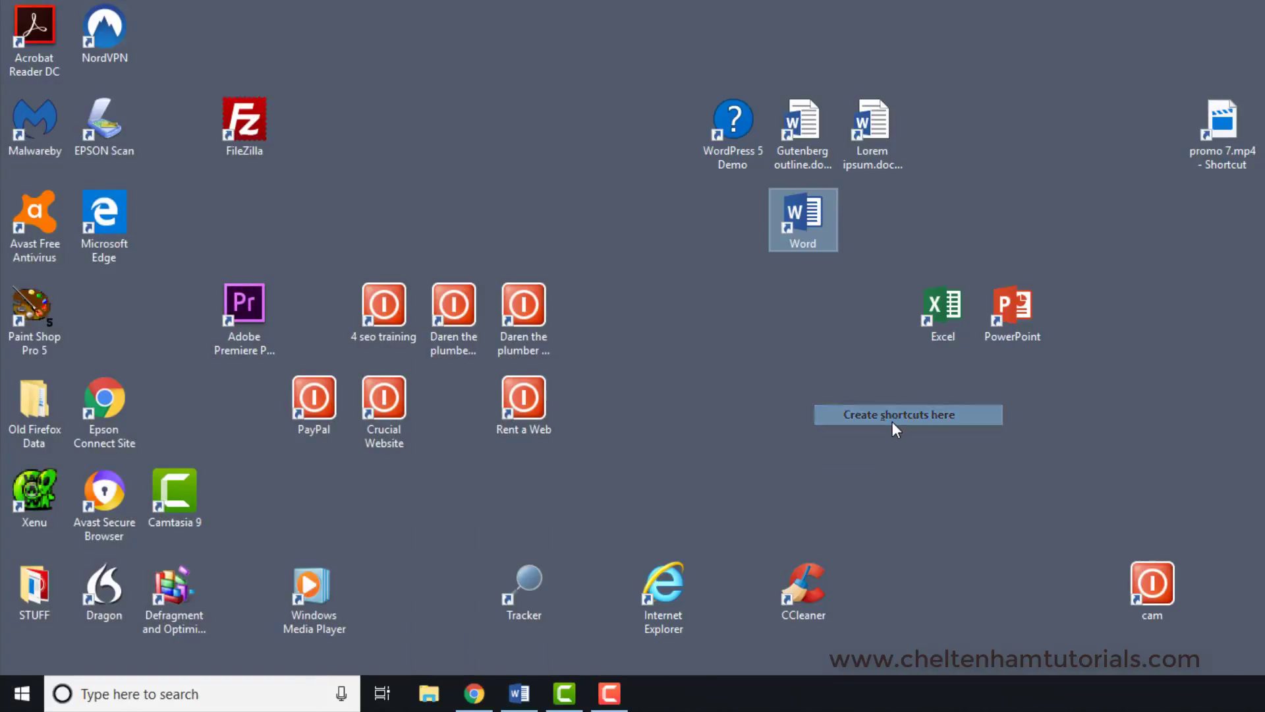
drag(815, 285, 851, 314)
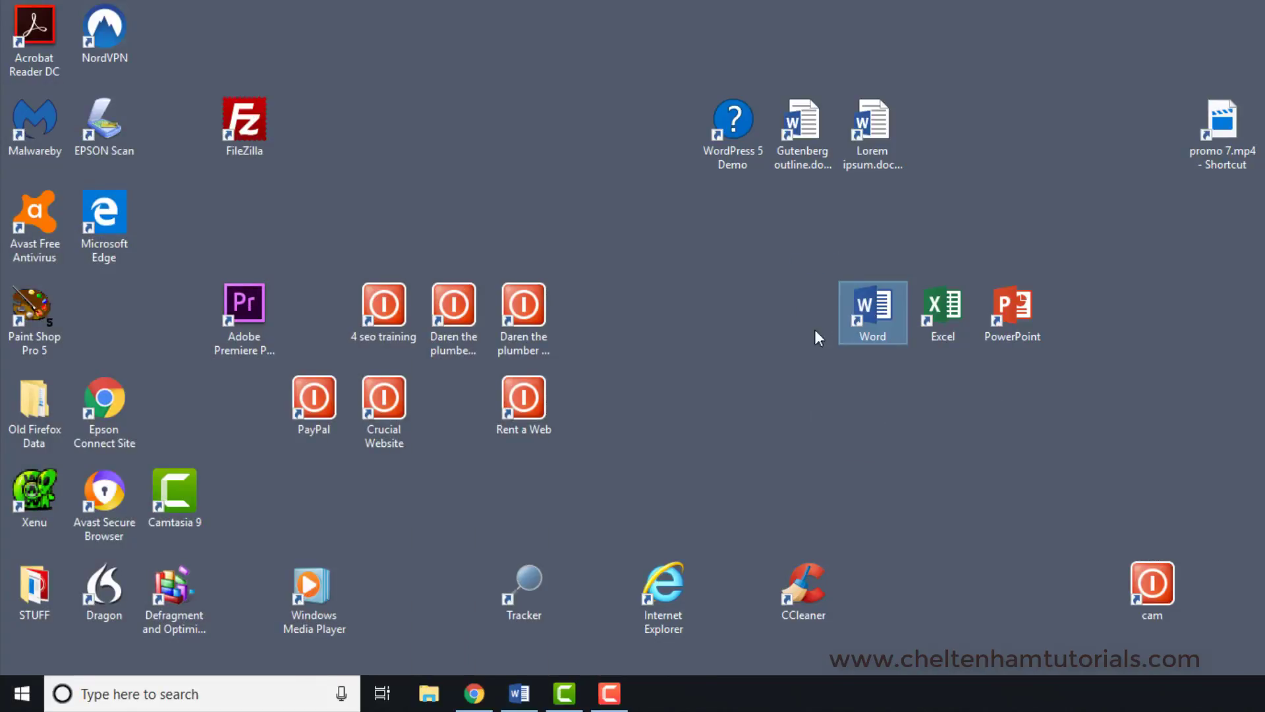
click(741, 344)
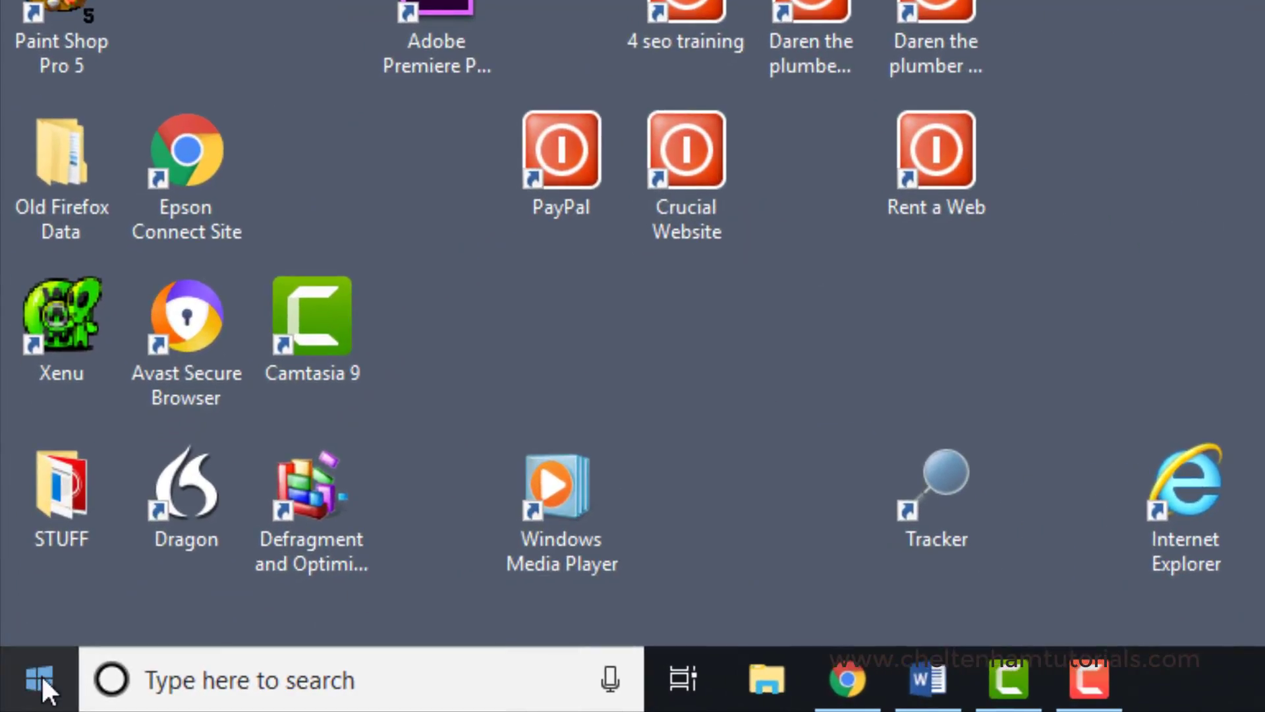
Step: Pin Word to Start and check its tile there
click(40, 677)
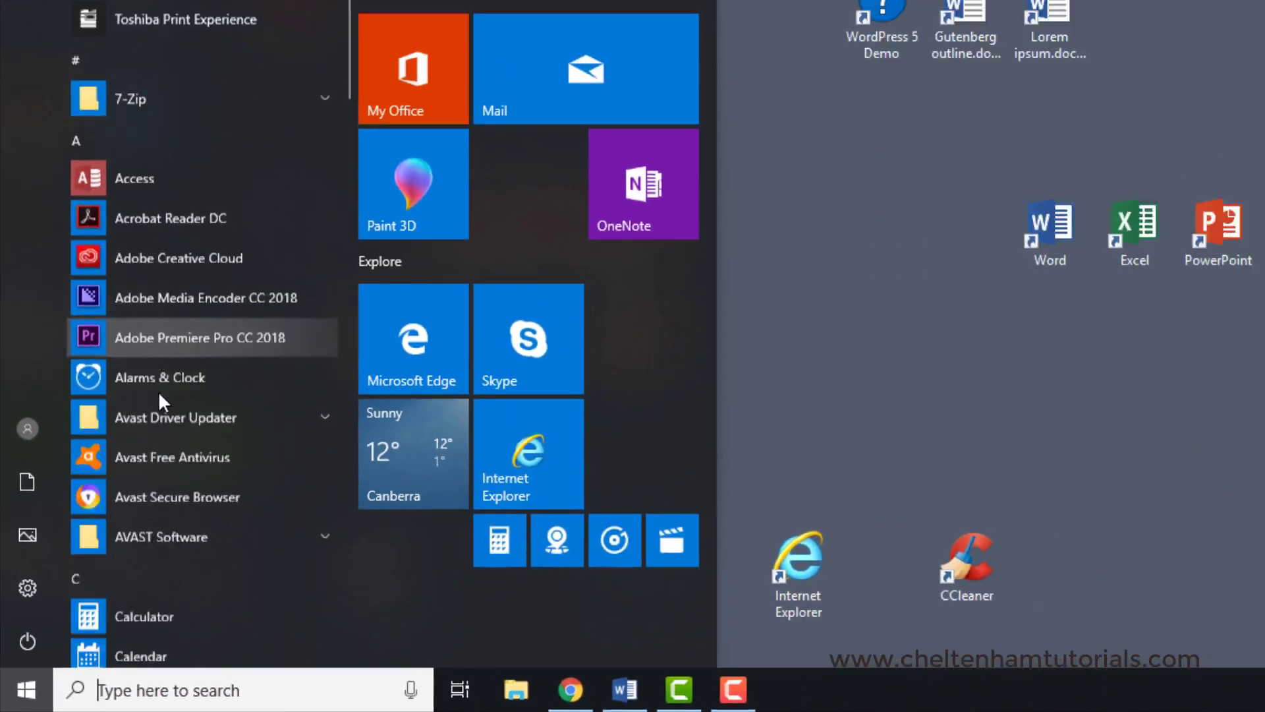
scroll(129, 449, down, 5)
scroll(129, 449, down, 20)
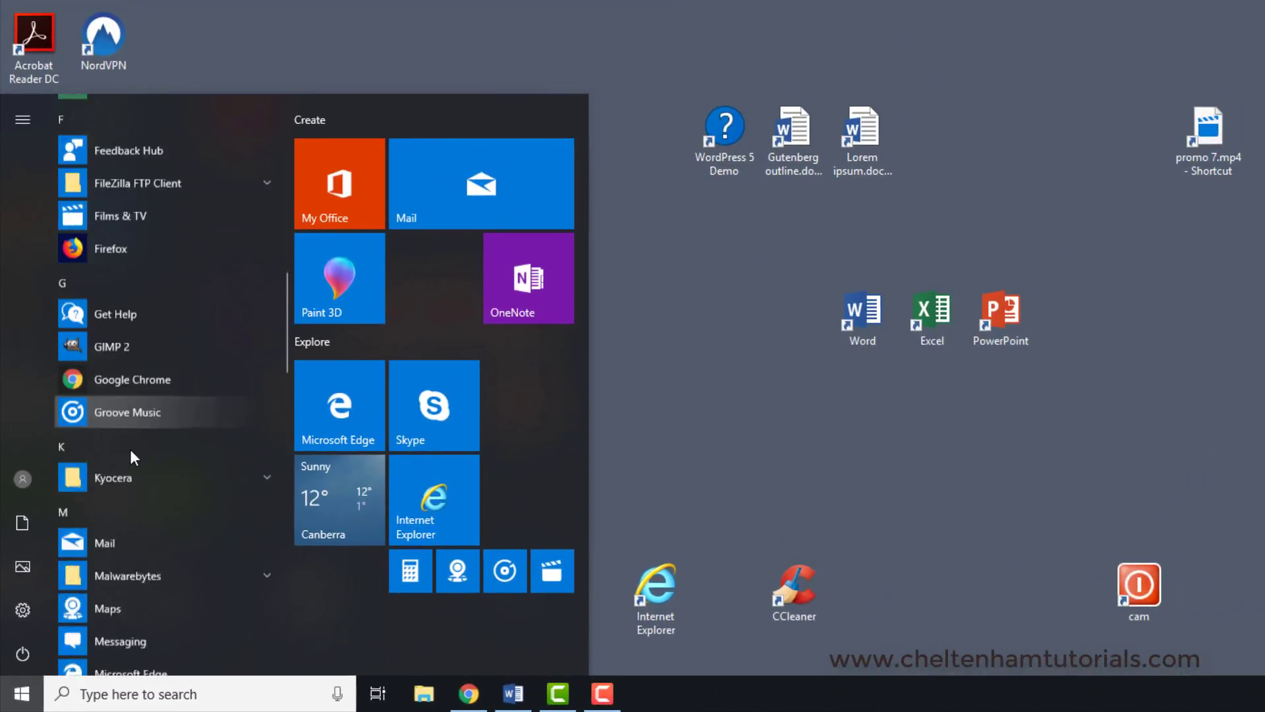
scroll(129, 449, down, 3)
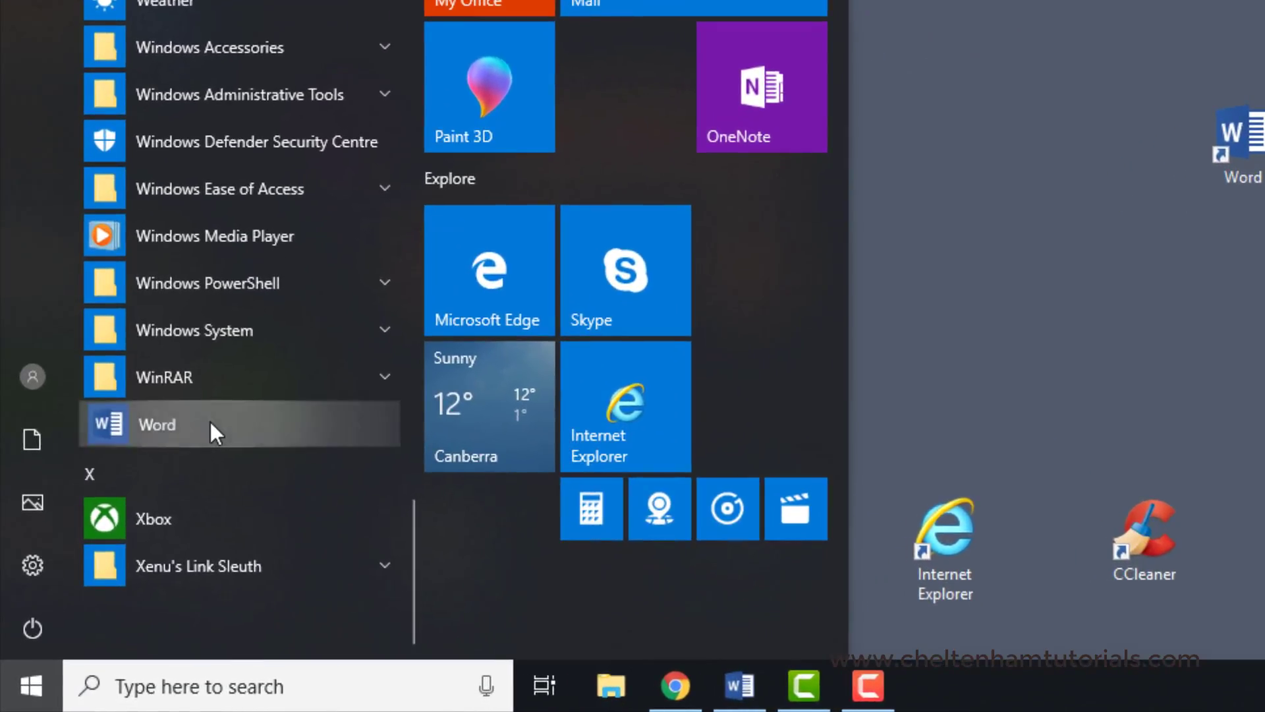
right_click(201, 440)
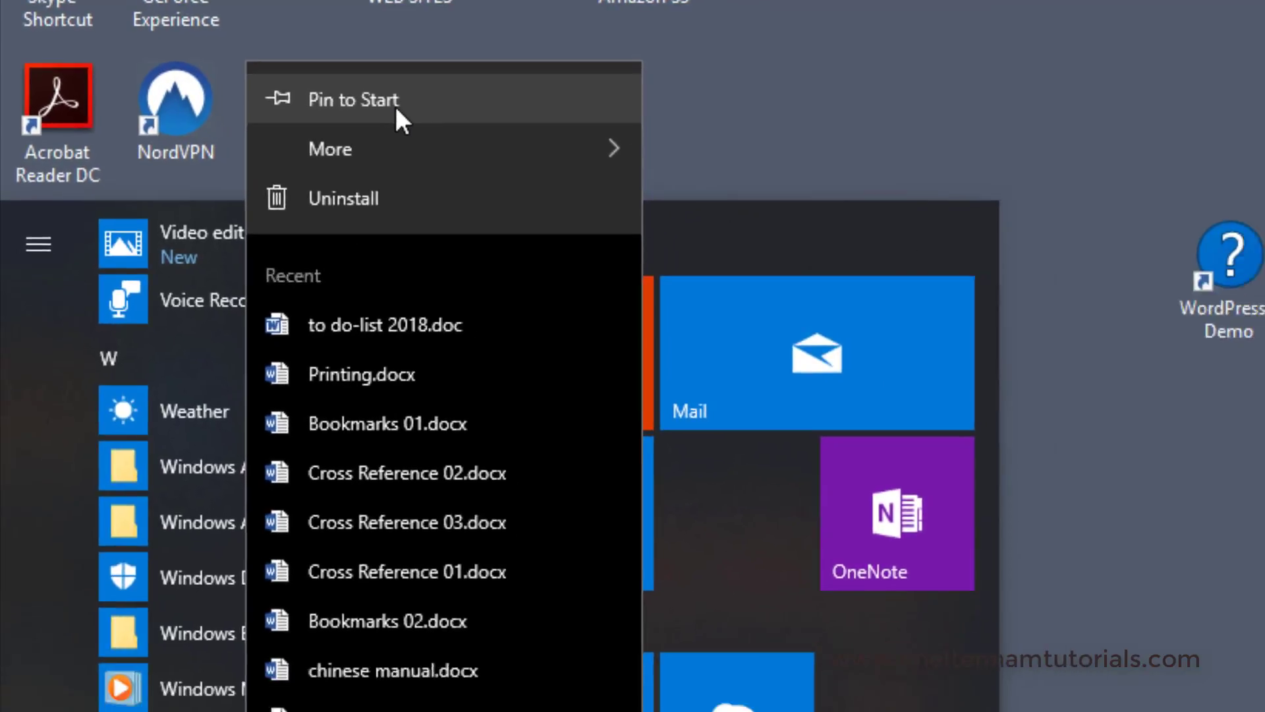
click(300, 78)
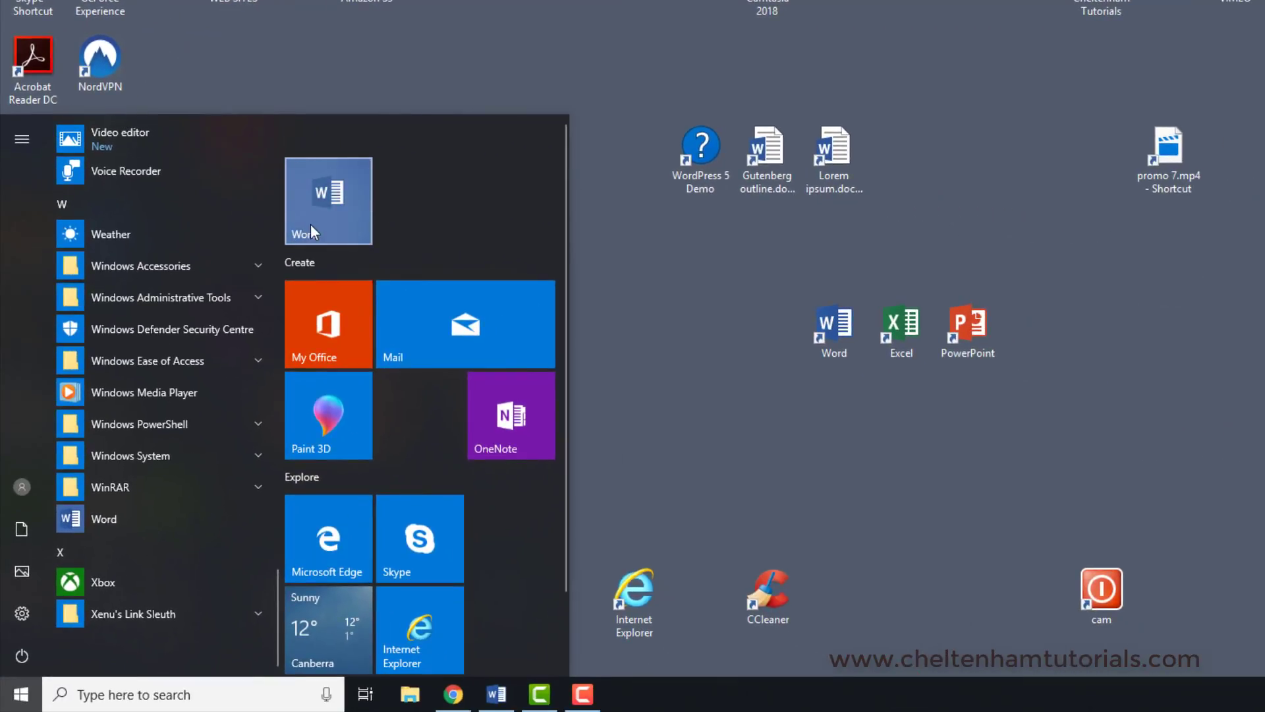
click(675, 339)
click(21, 694)
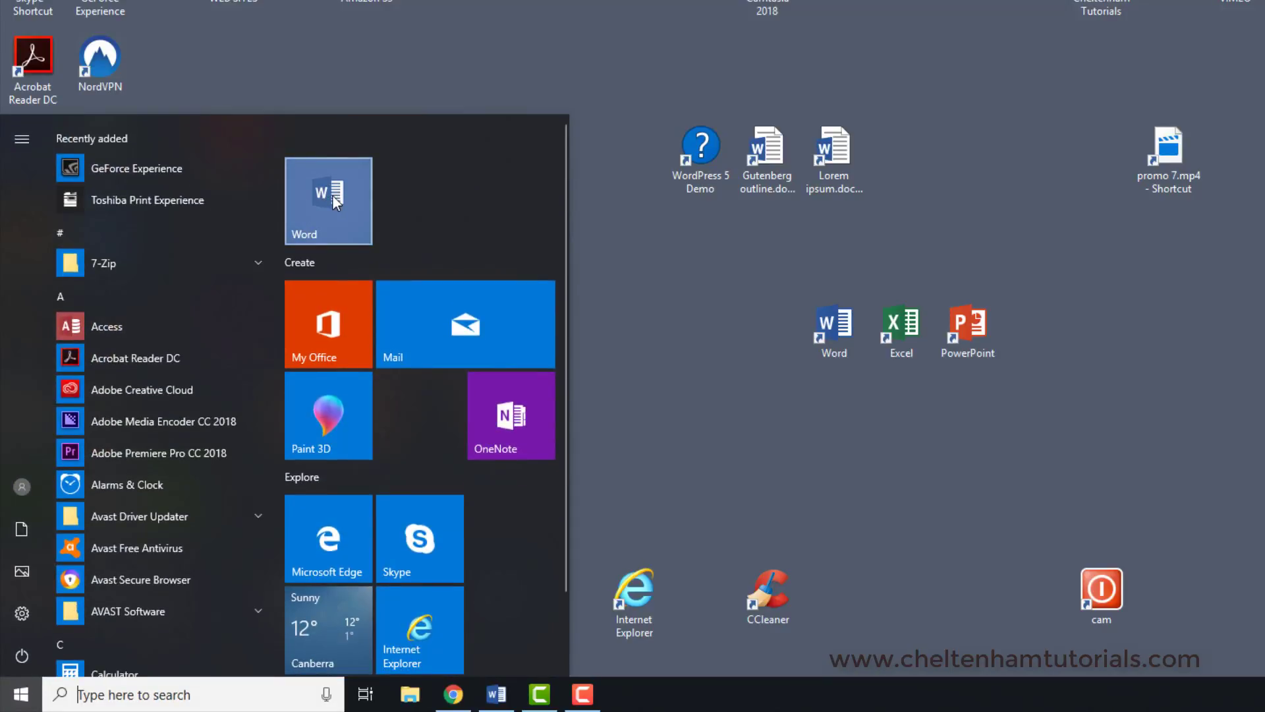
click(725, 324)
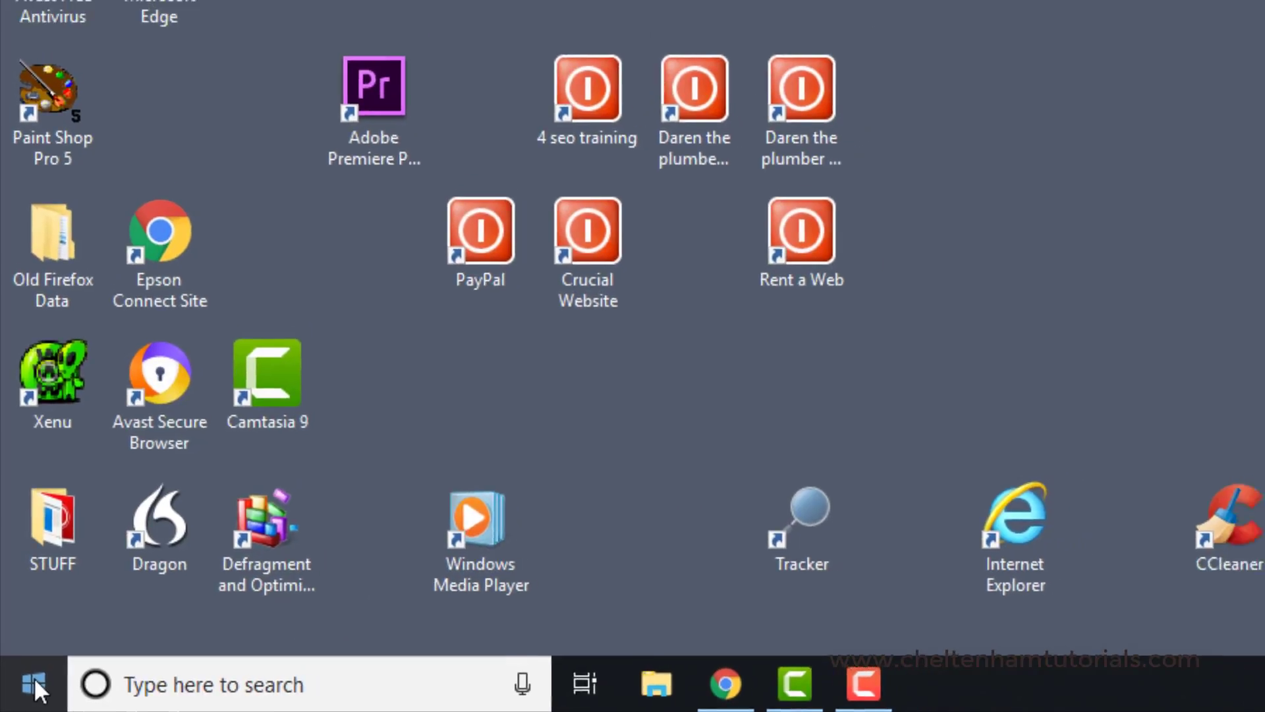
Step: Pin Word to the taskbar from its entry in the installed apps list
click(33, 682)
scroll(195, 527, down, 10)
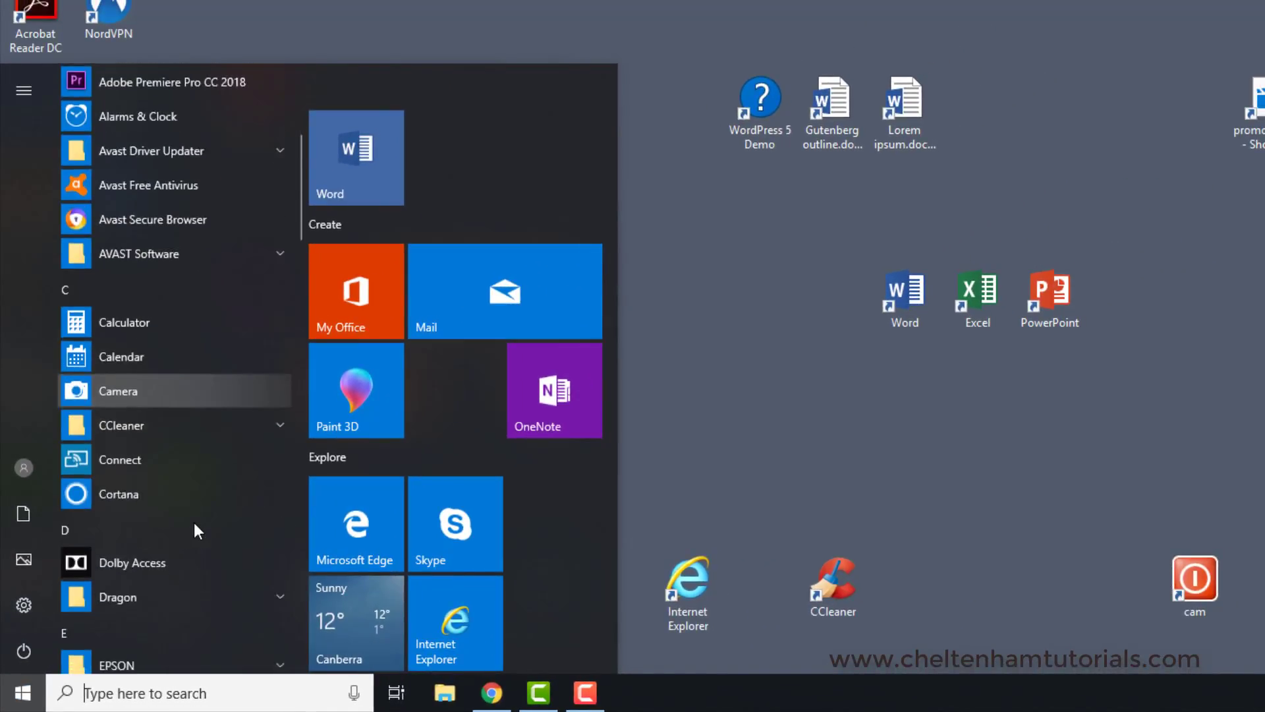
scroll(194, 524, down, 15)
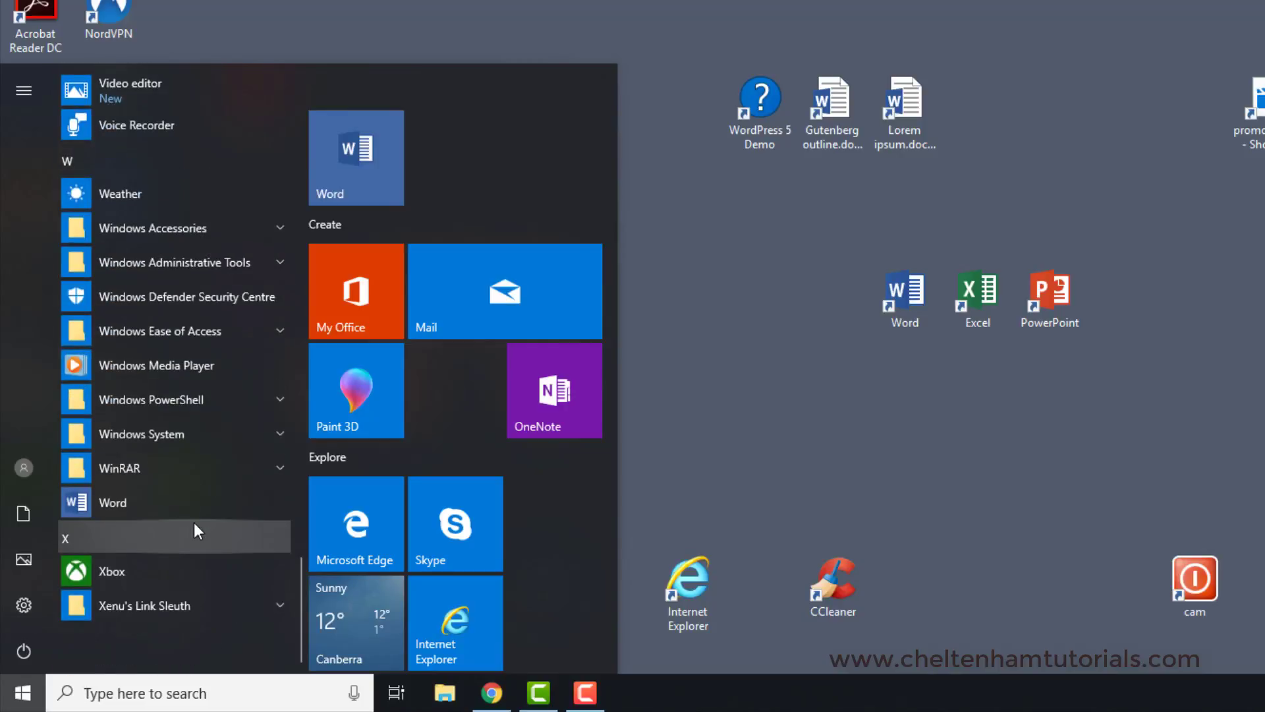
right_click(192, 501)
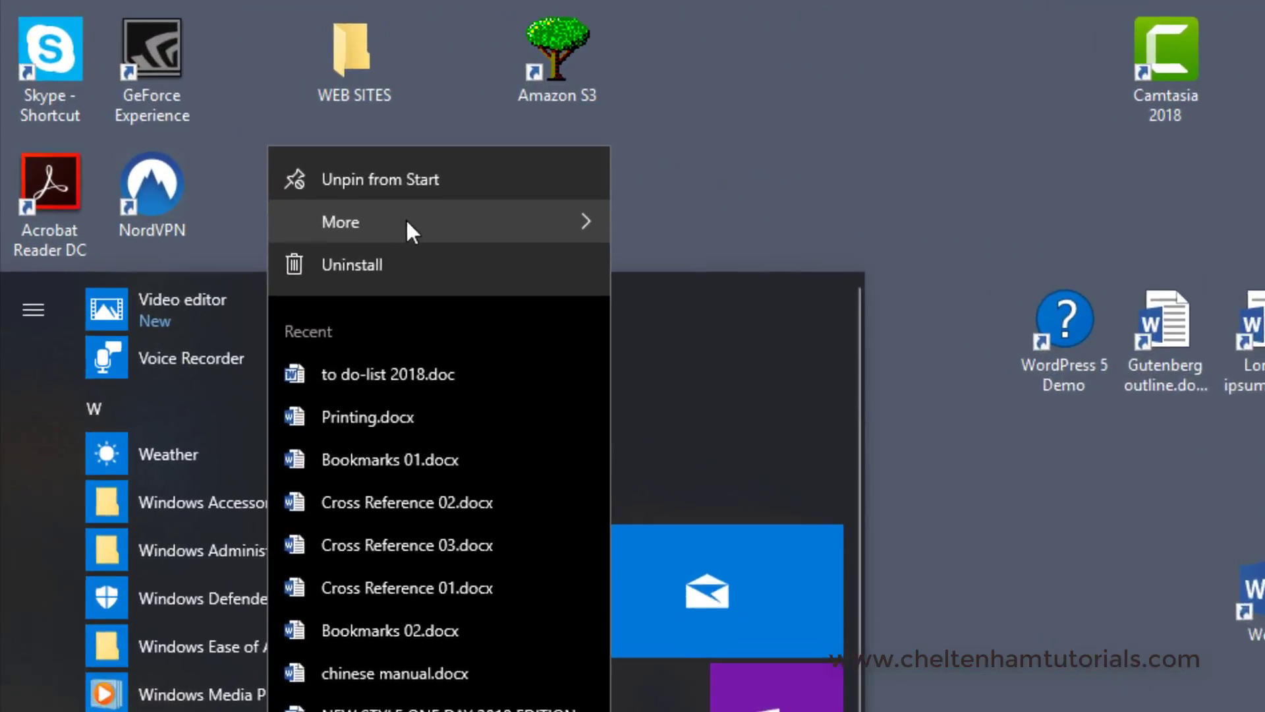
mouse_move(279, 55)
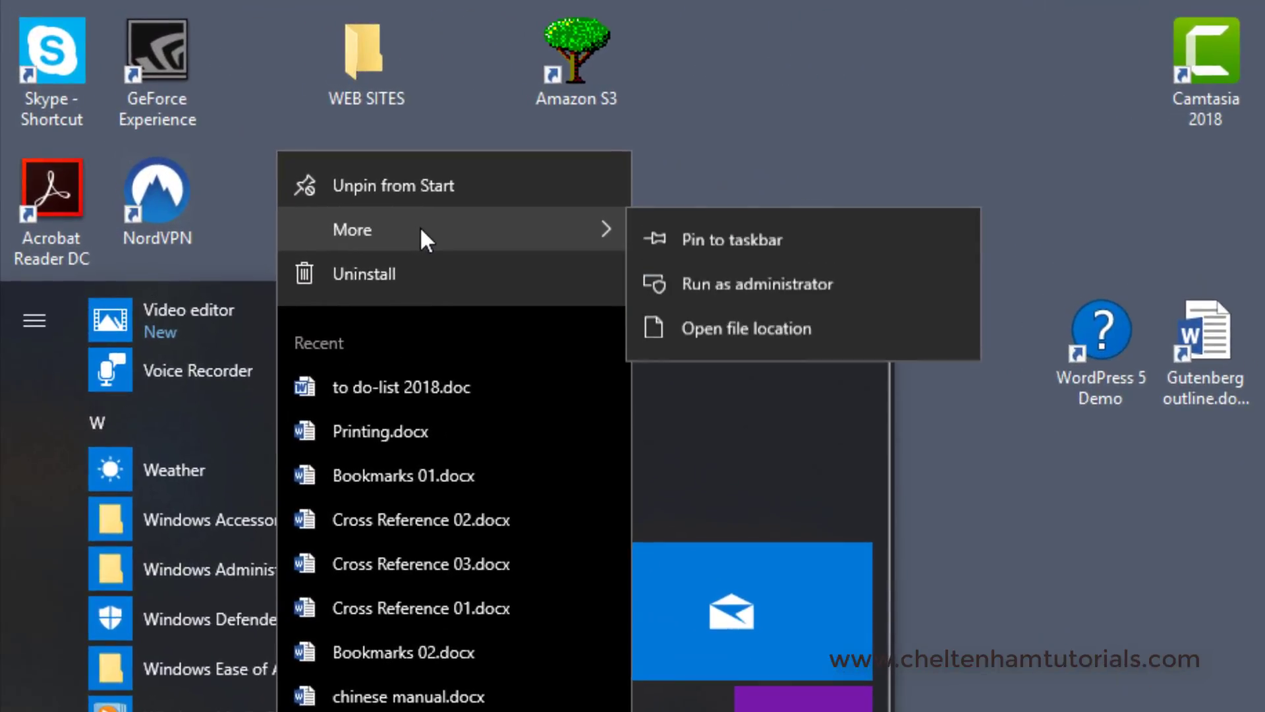
click(750, 244)
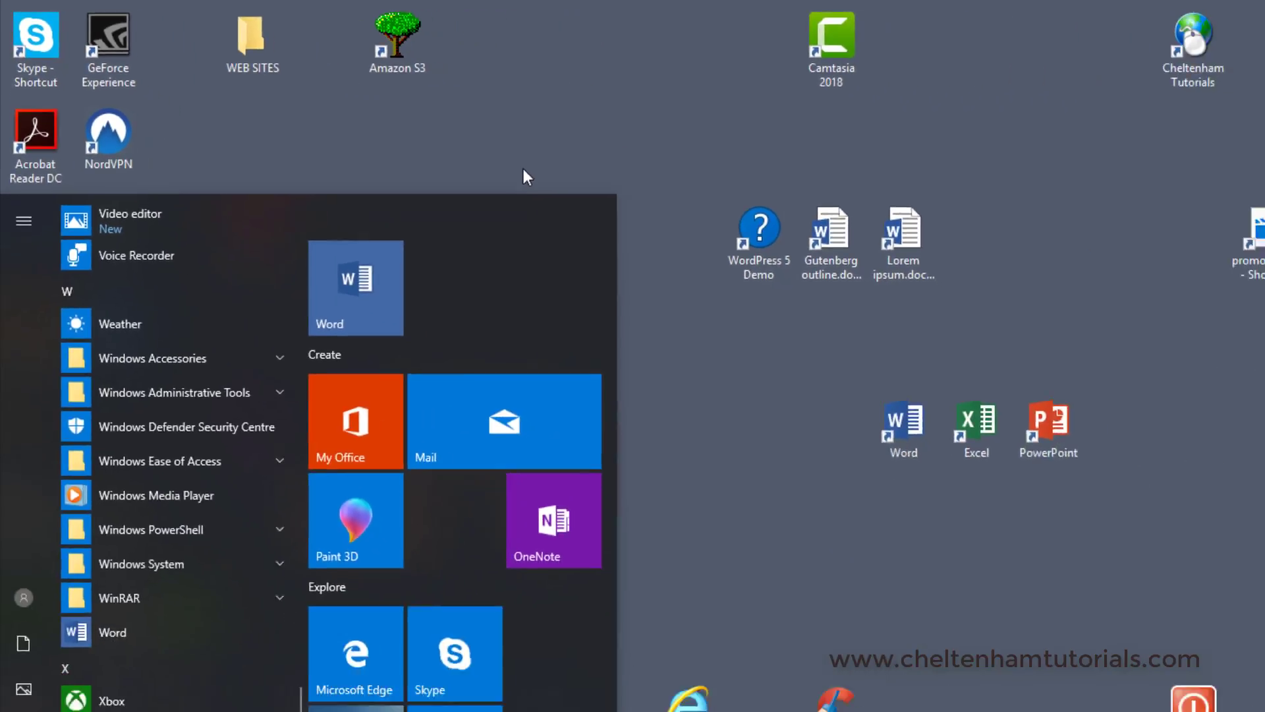
click(1042, 590)
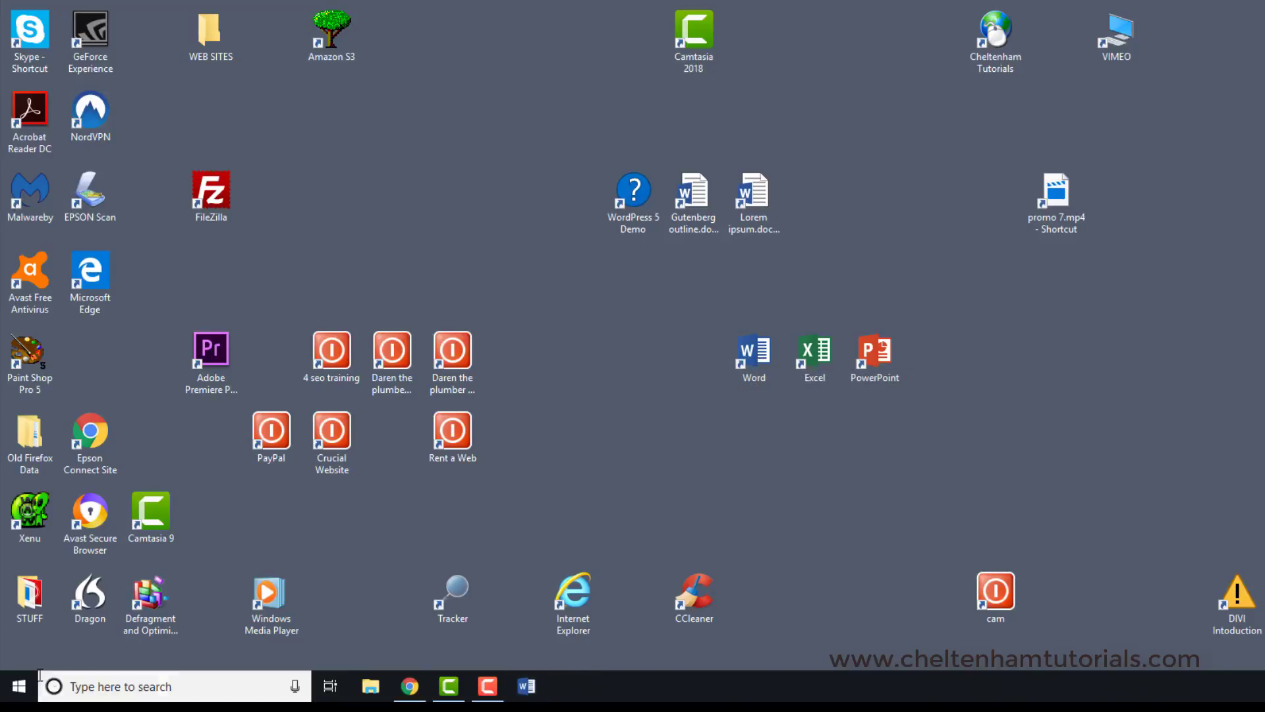
Step: Launch Word from the installed apps list and create a blank document
click(19, 686)
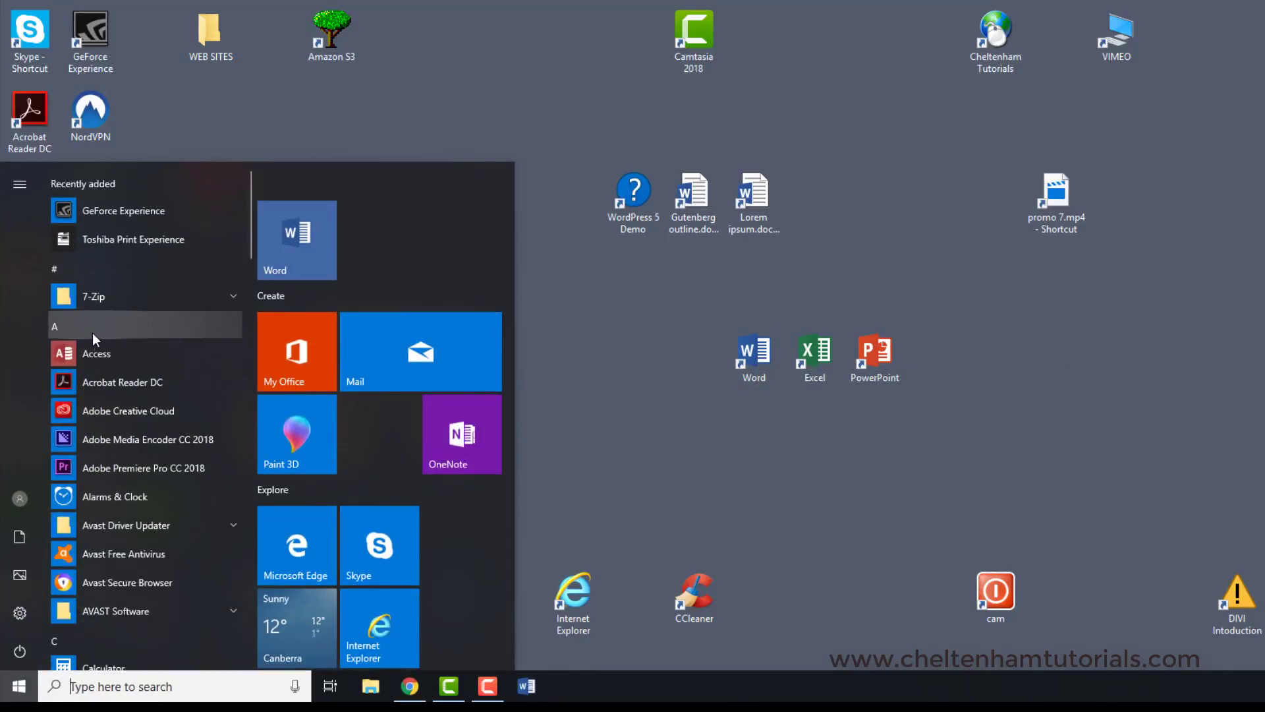
scroll(110, 354, down, 5)
scroll(110, 355, down, 20)
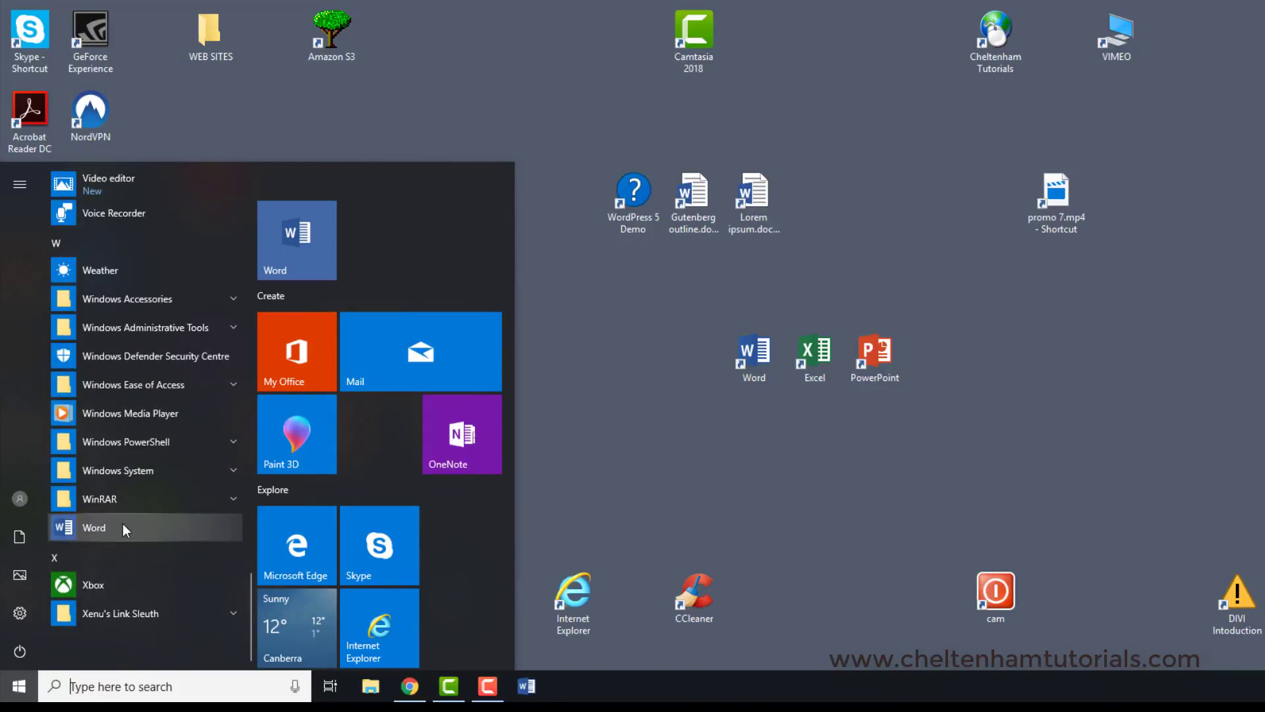
click(113, 532)
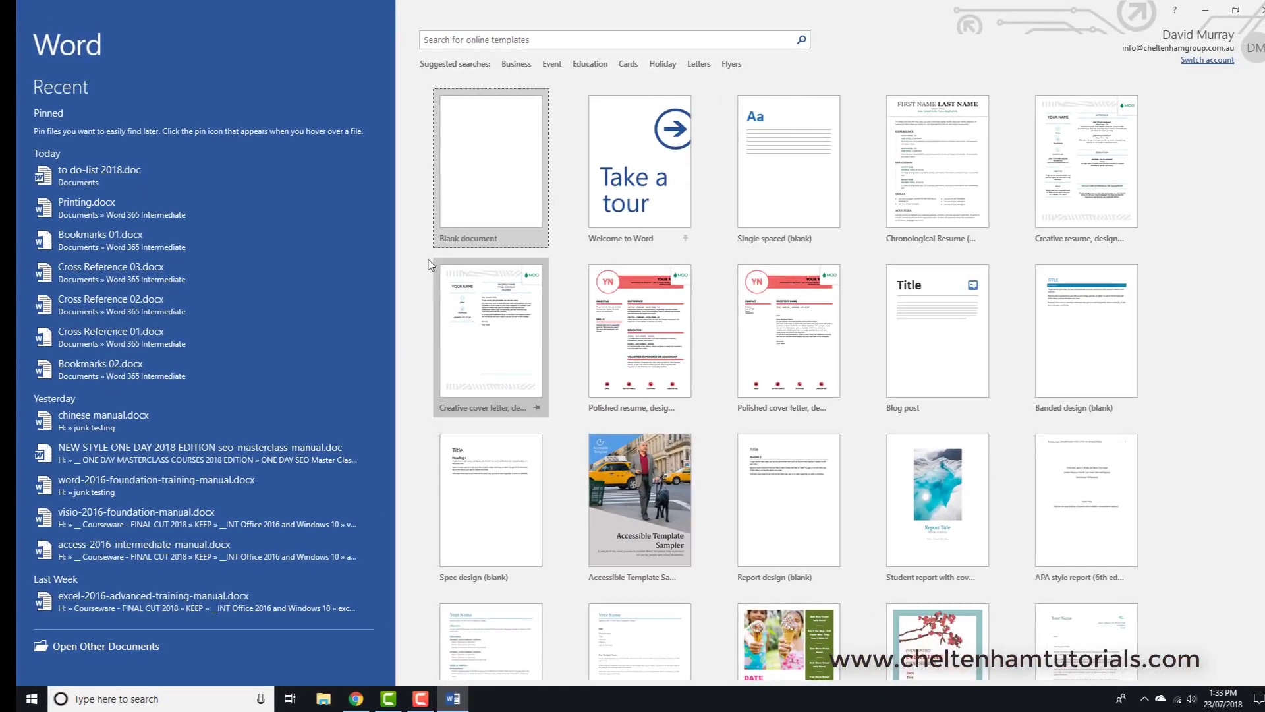
click(499, 175)
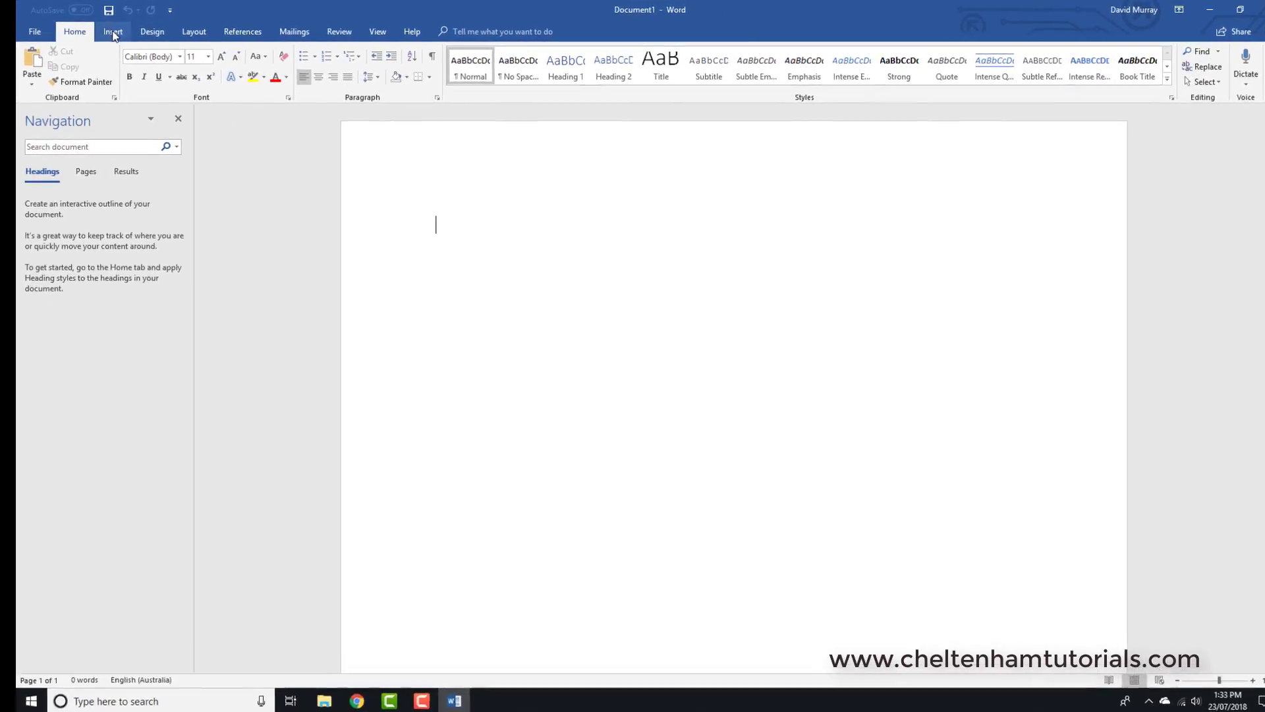
Step: Look through the ribbon's command sets in order from Insert to Help, and return to the Home commands
click(112, 32)
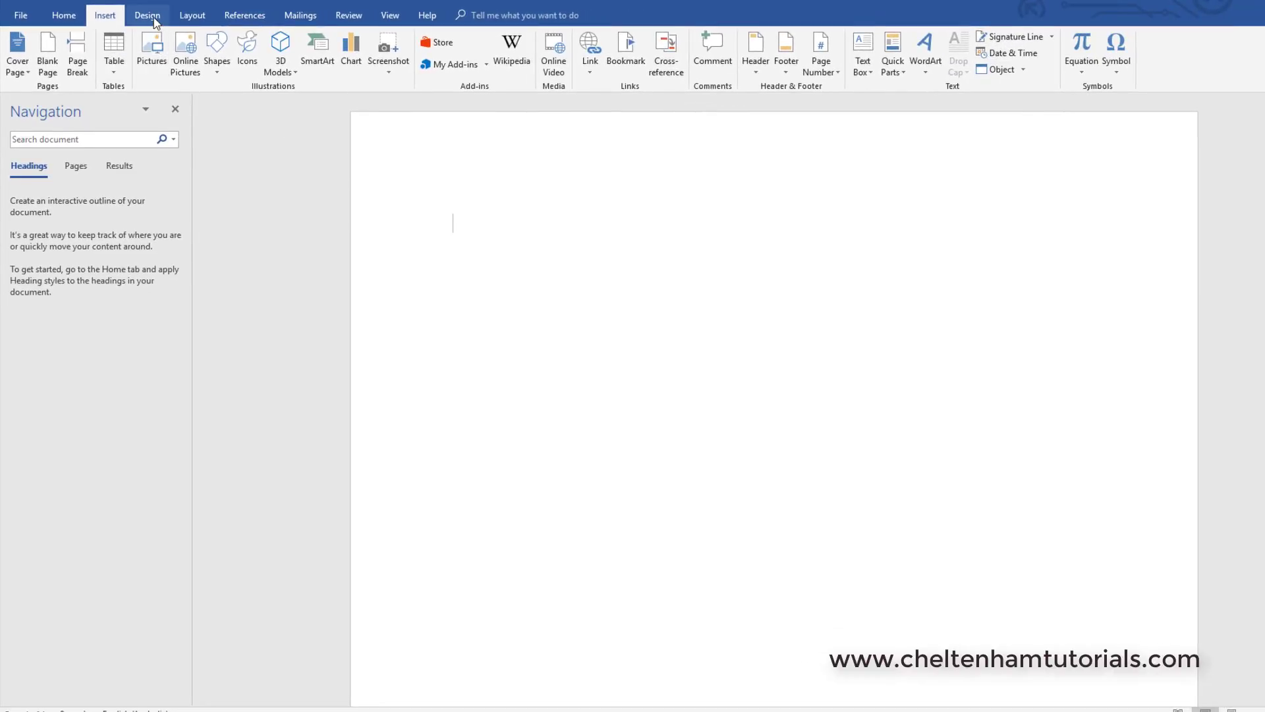
click(155, 17)
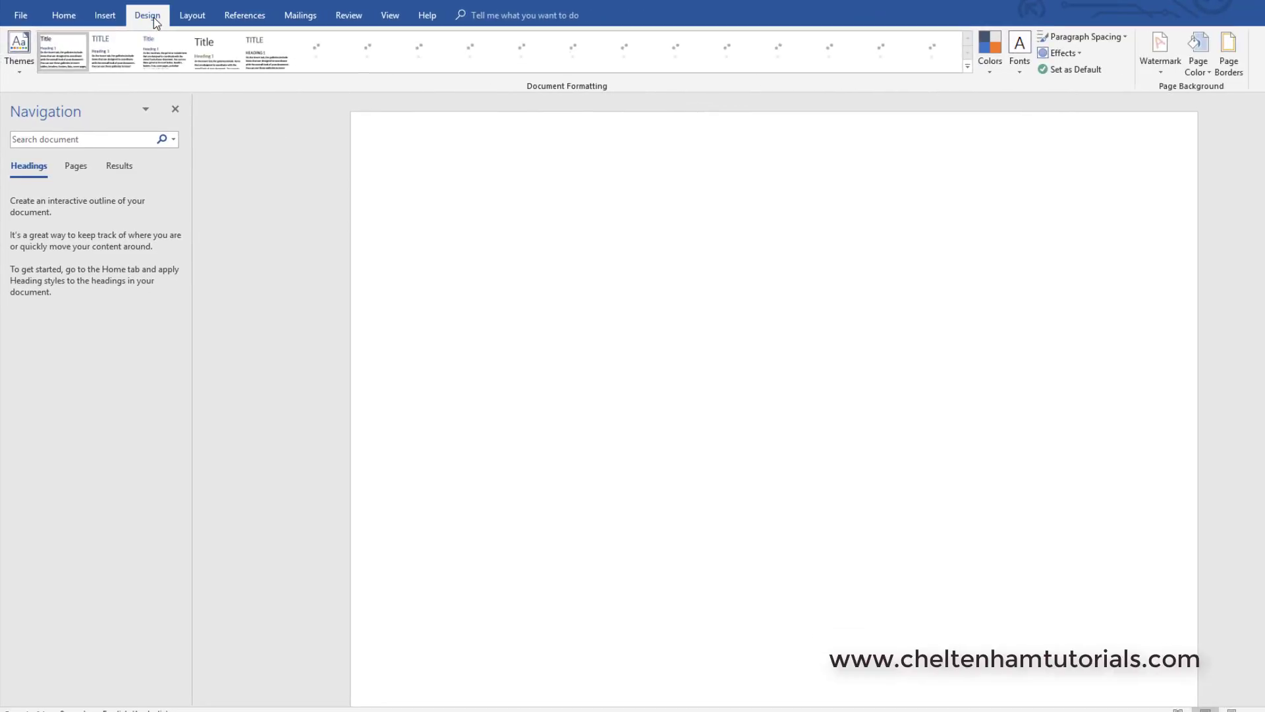
click(193, 16)
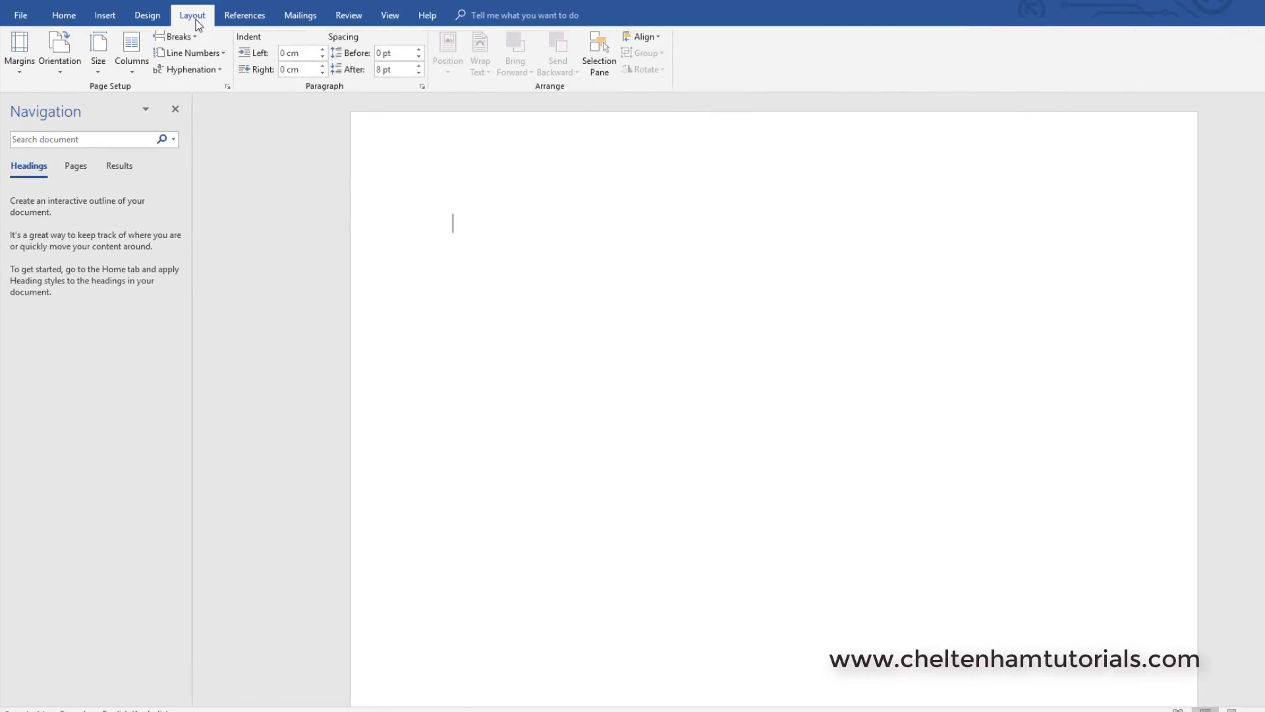
click(245, 15)
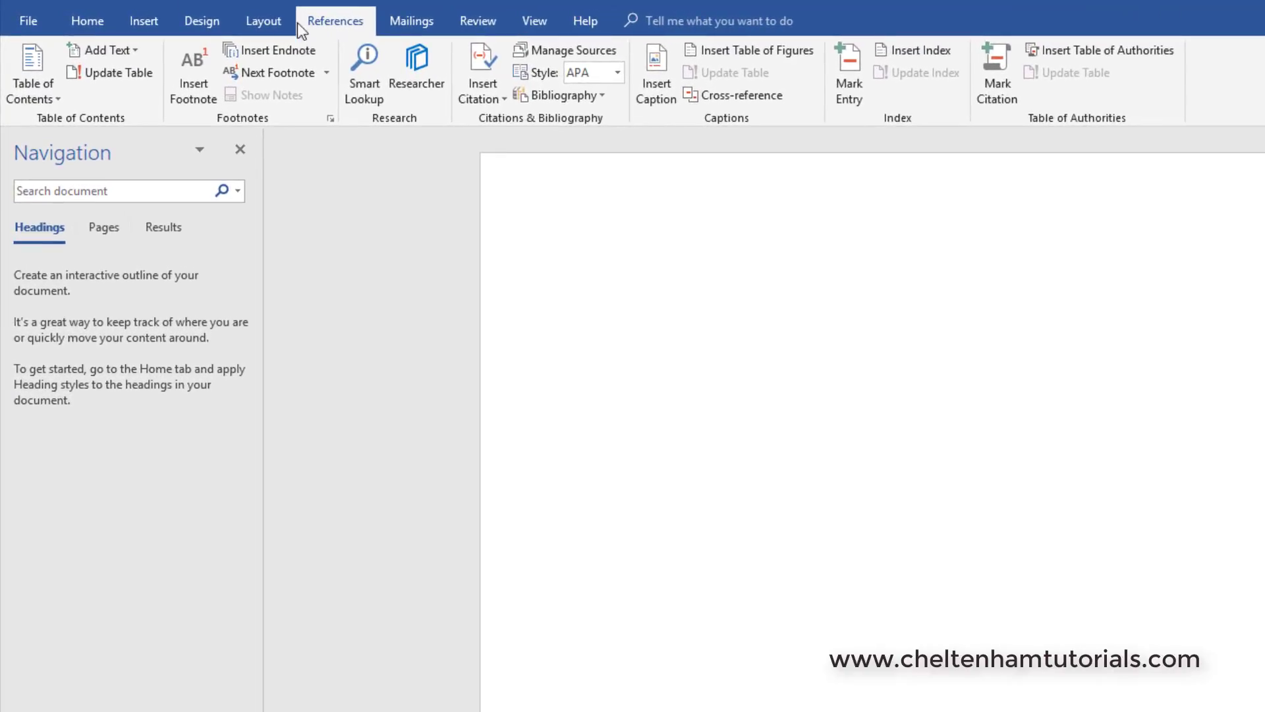
click(403, 22)
click(472, 23)
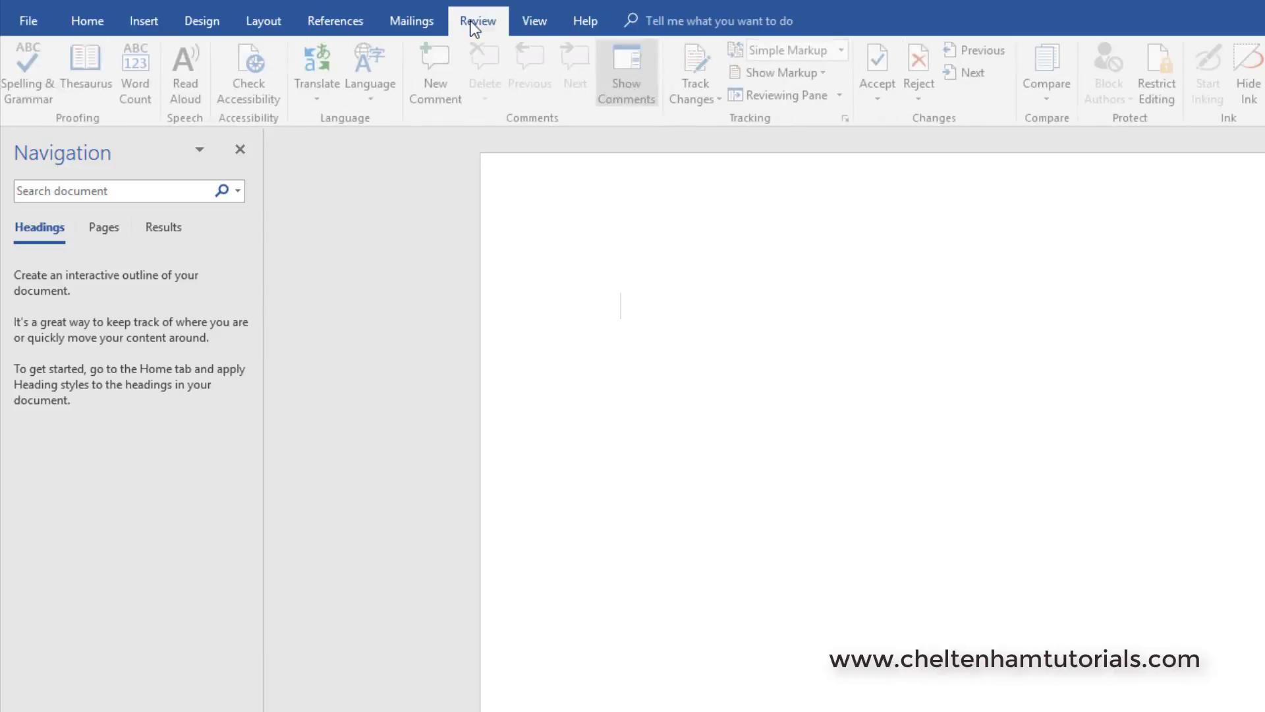
click(536, 22)
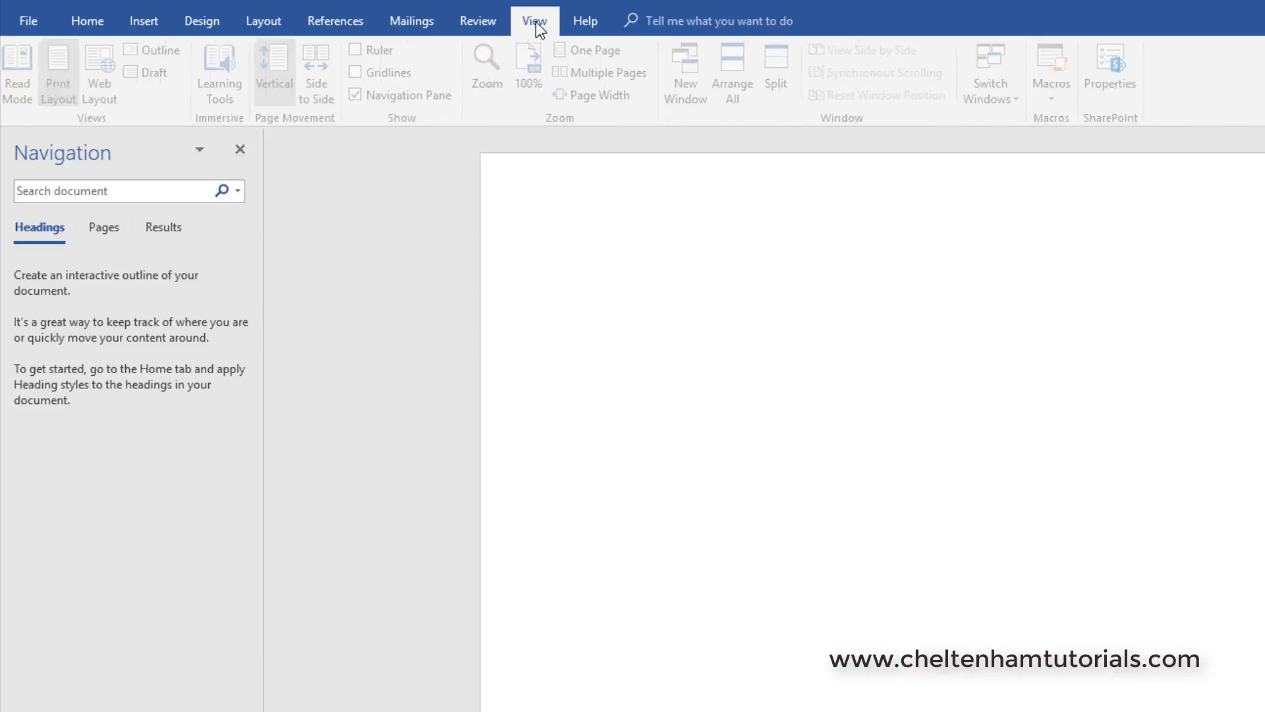
click(584, 22)
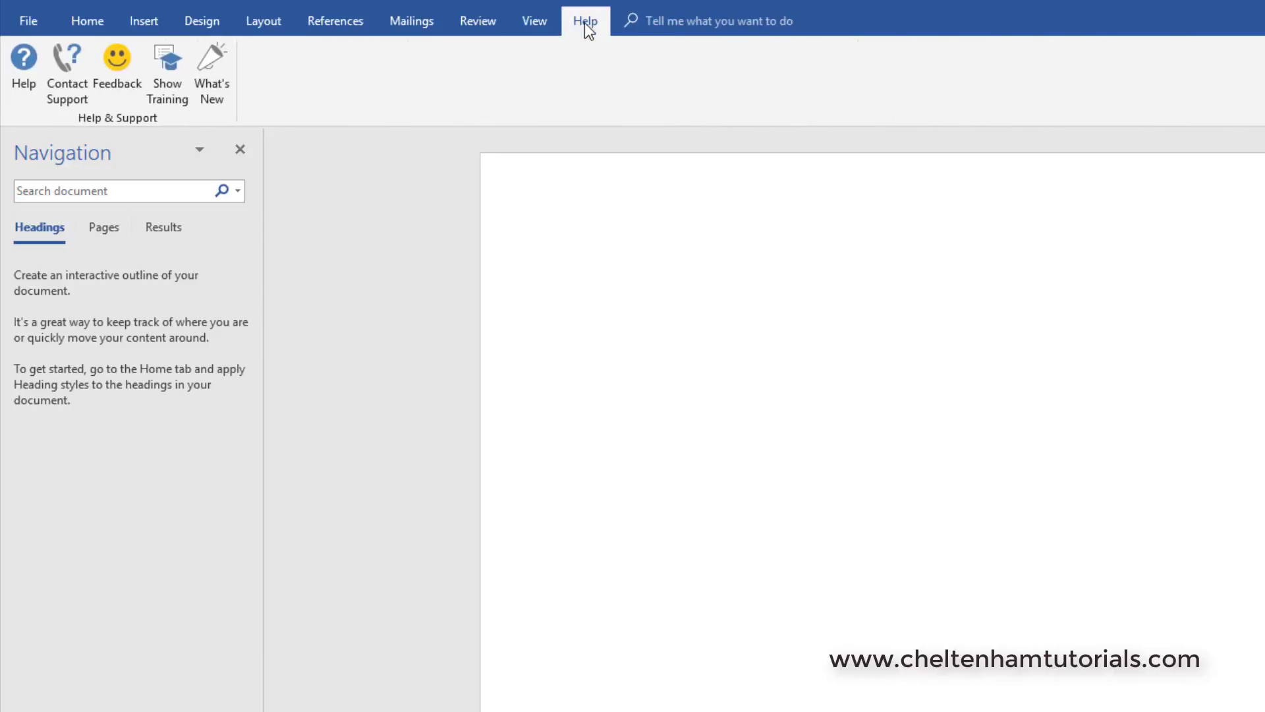
click(89, 25)
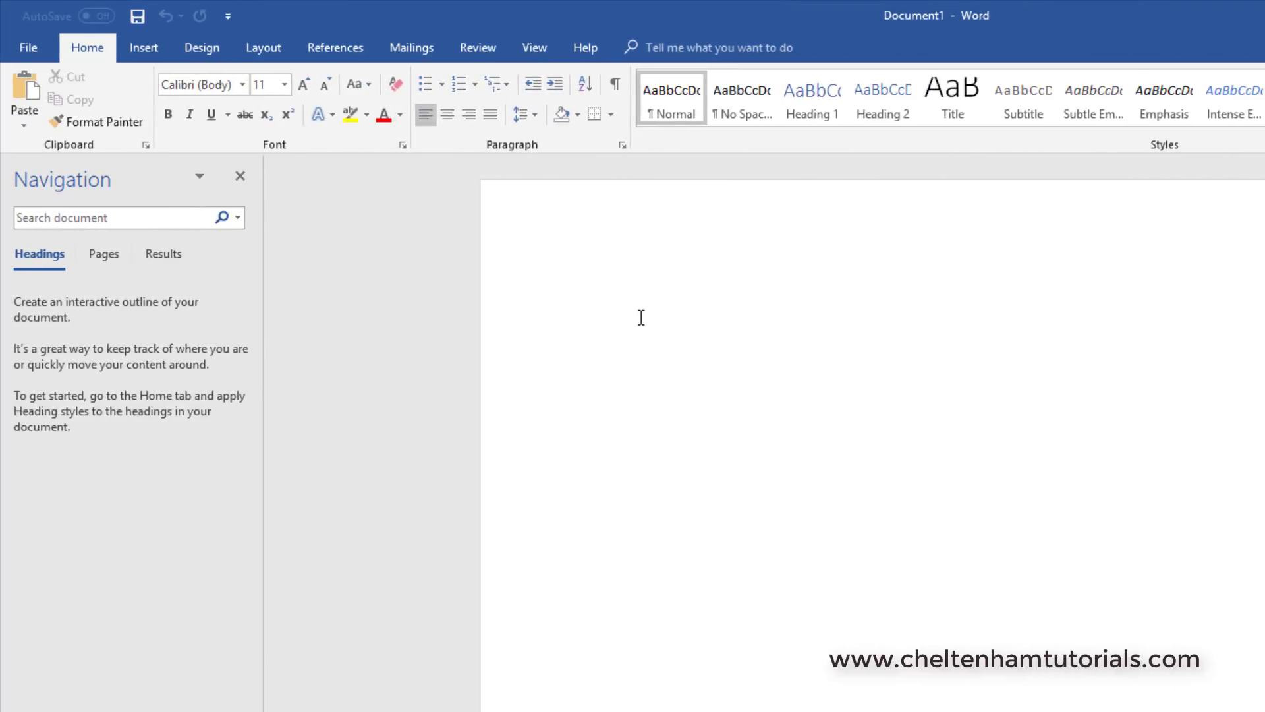
Step: Write "Hello have a nice day" in the blank document and start a new line below it
text(Hello have a nice day)
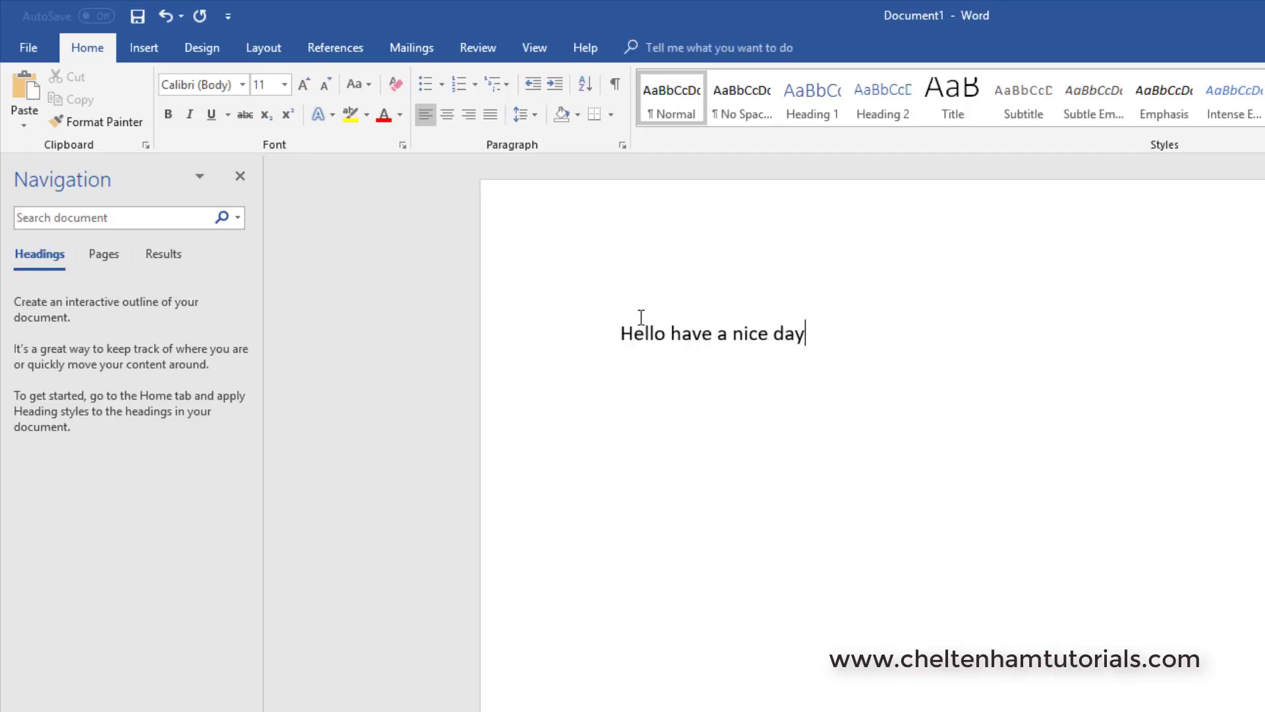
key(Return)
Step: Format the word "Hello" as italic, without bold, and colour it dark orange
double_click(640, 330)
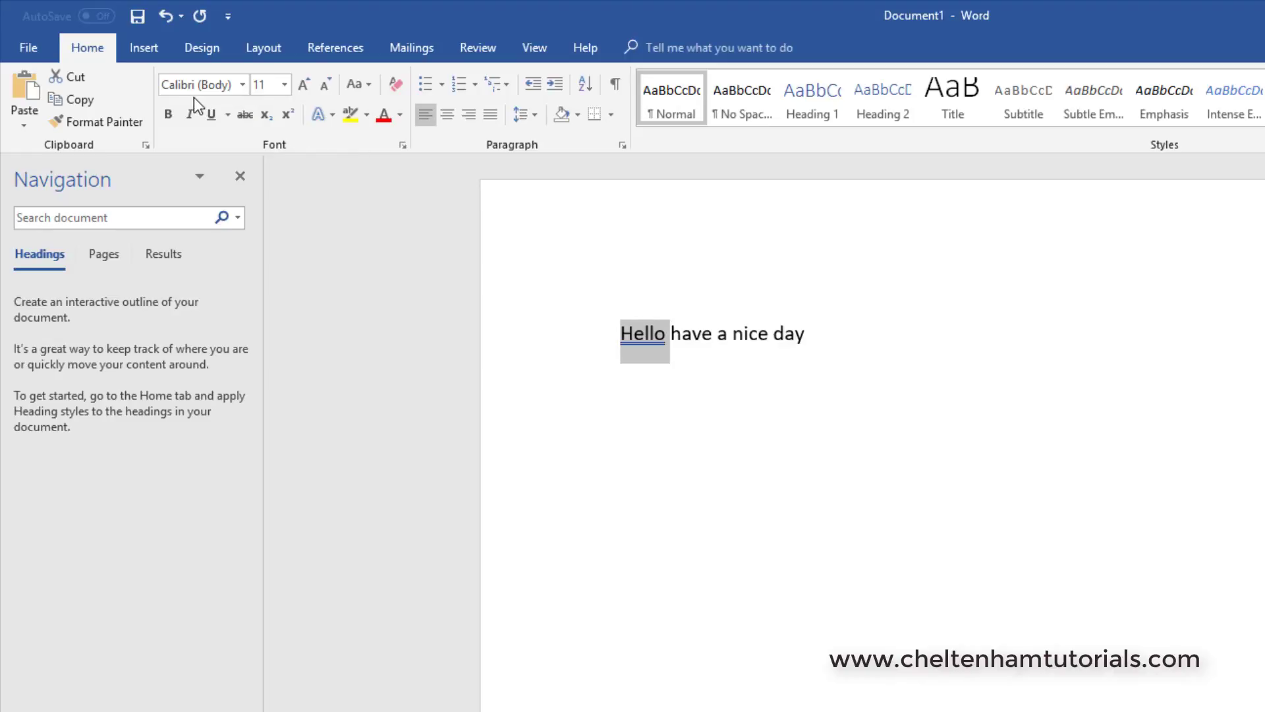
click(168, 114)
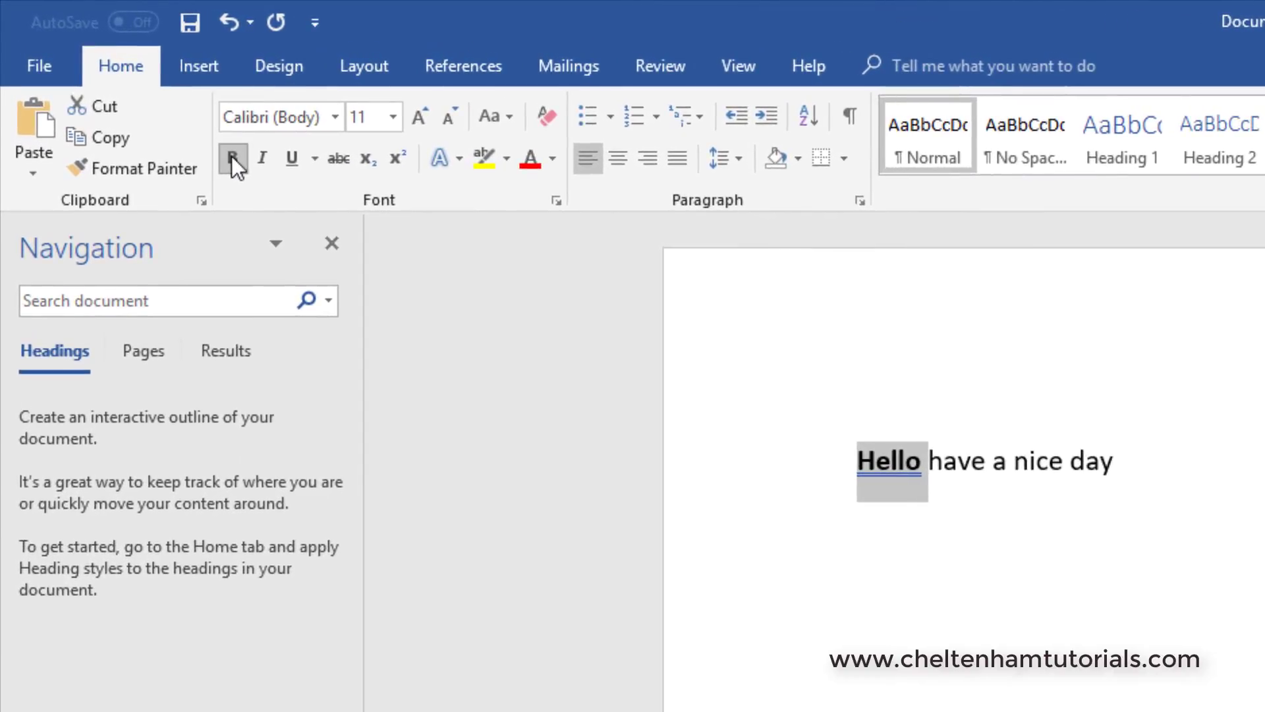
click(231, 156)
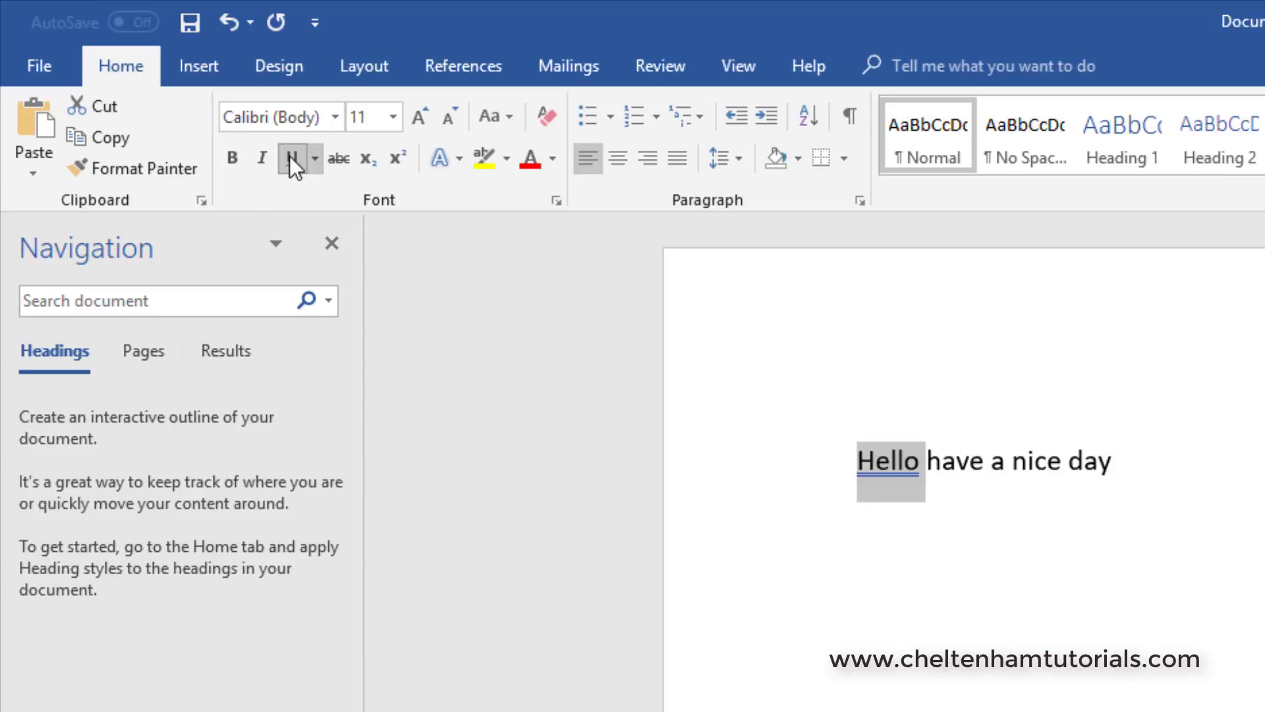
click(261, 159)
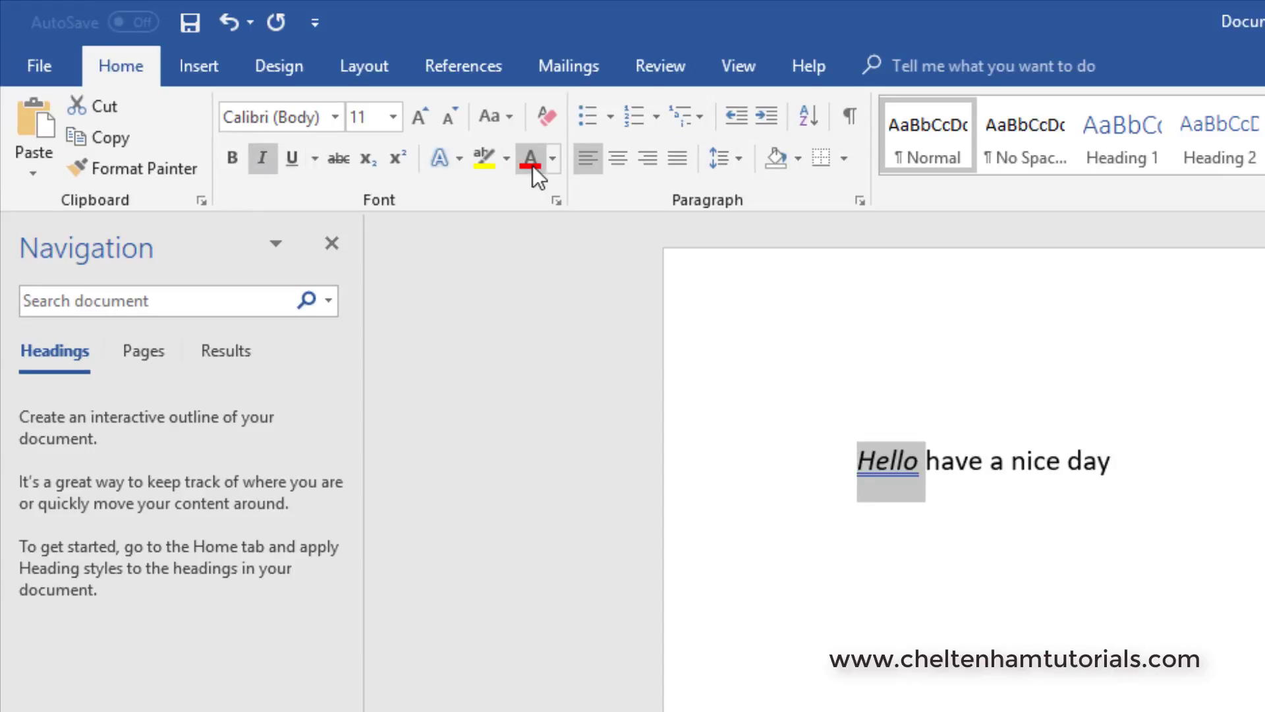
click(552, 157)
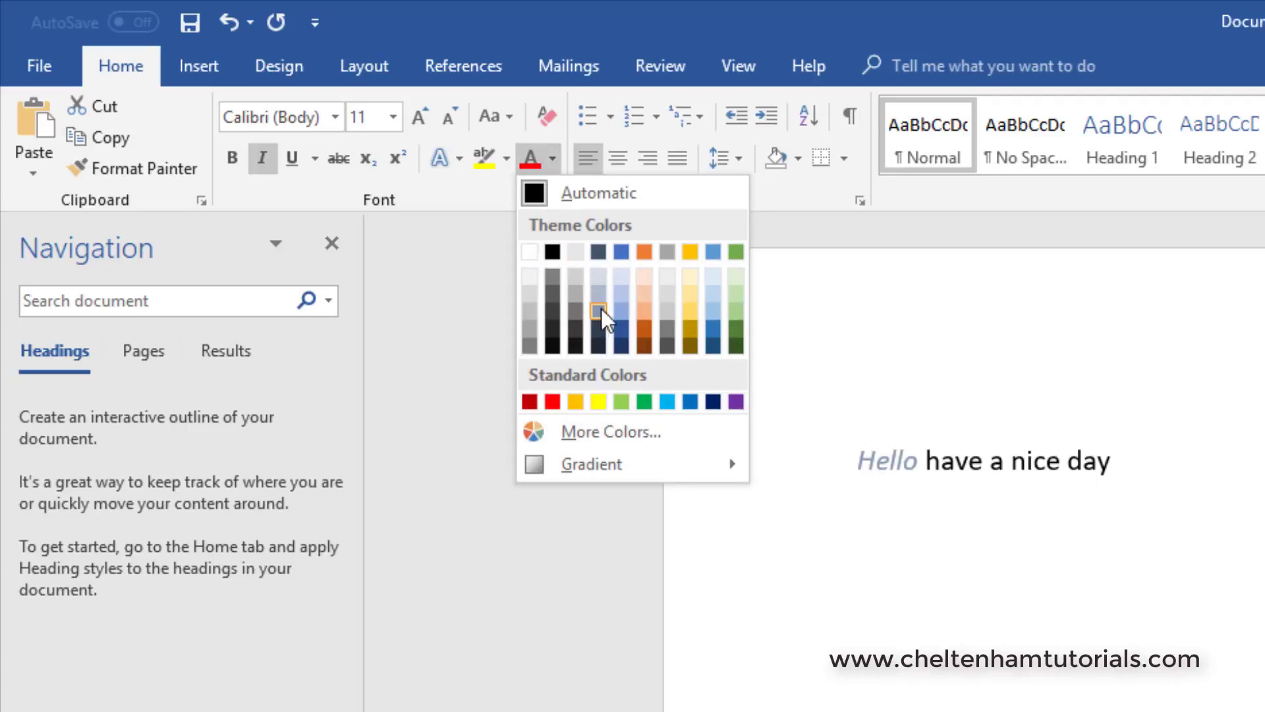
click(645, 326)
click(801, 546)
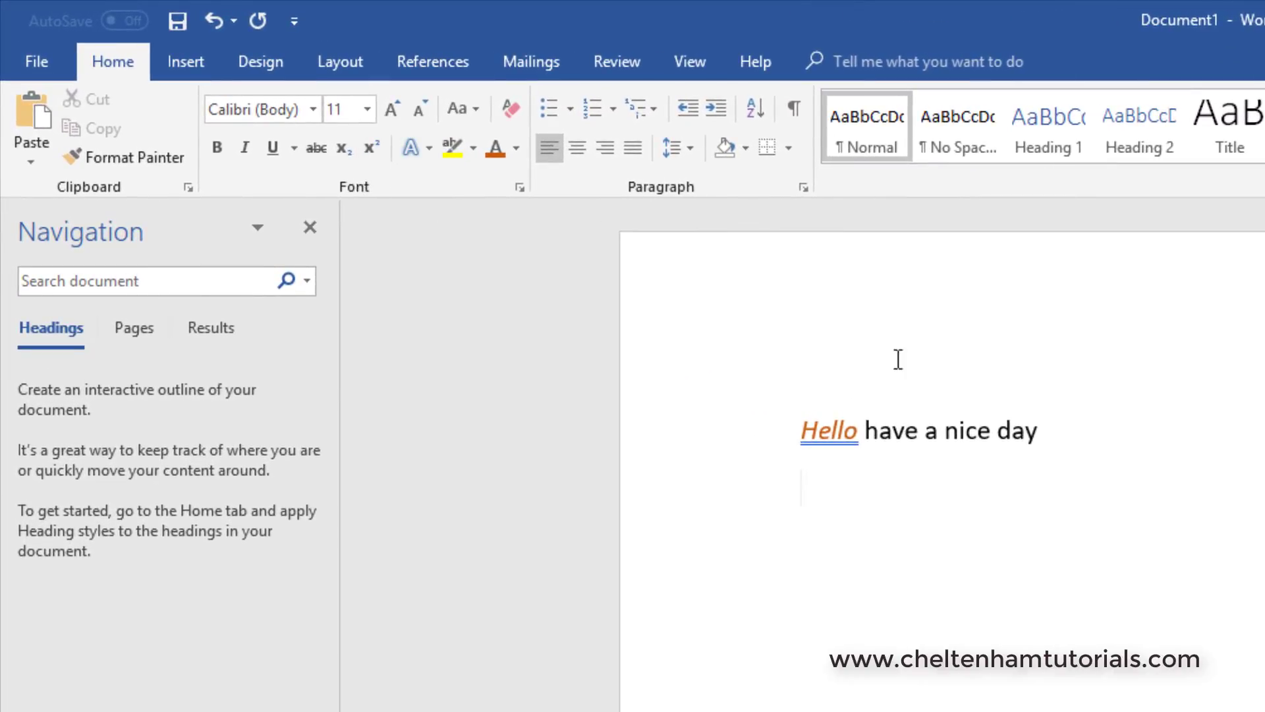
Step: Try centre and right alignment on the greeting line and return it to left alignment
click(920, 432)
click(575, 145)
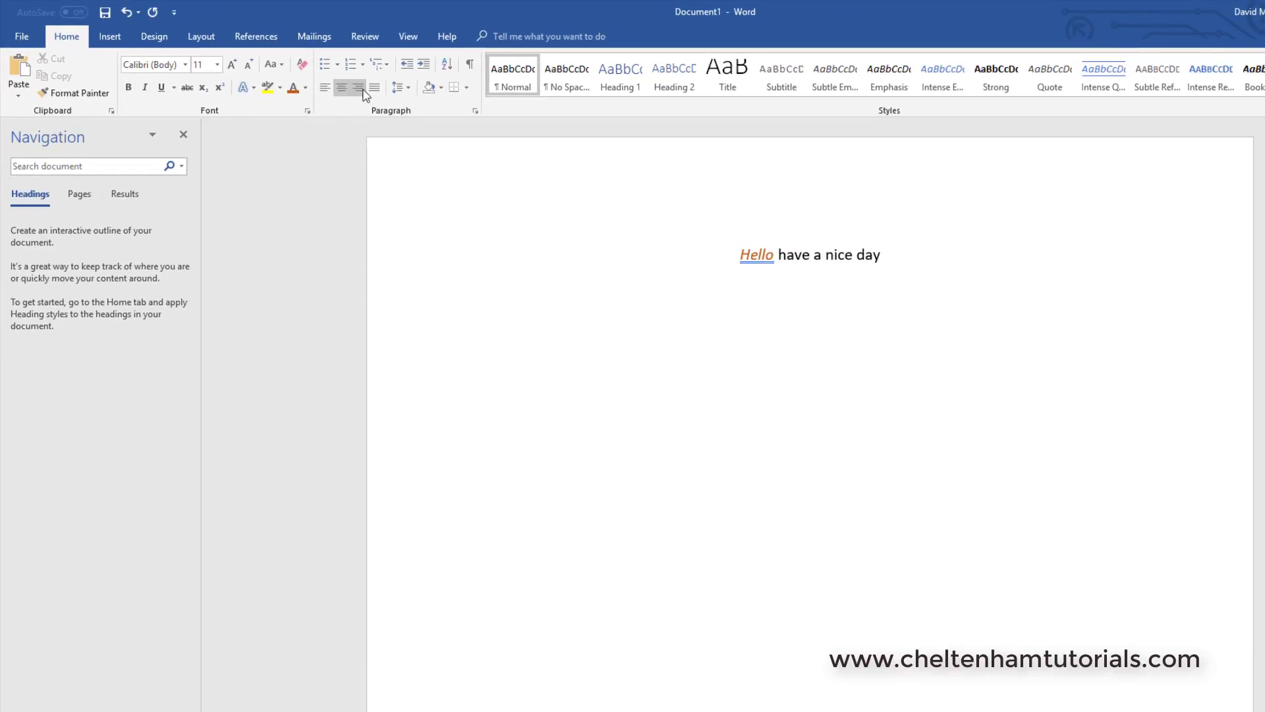
click(359, 91)
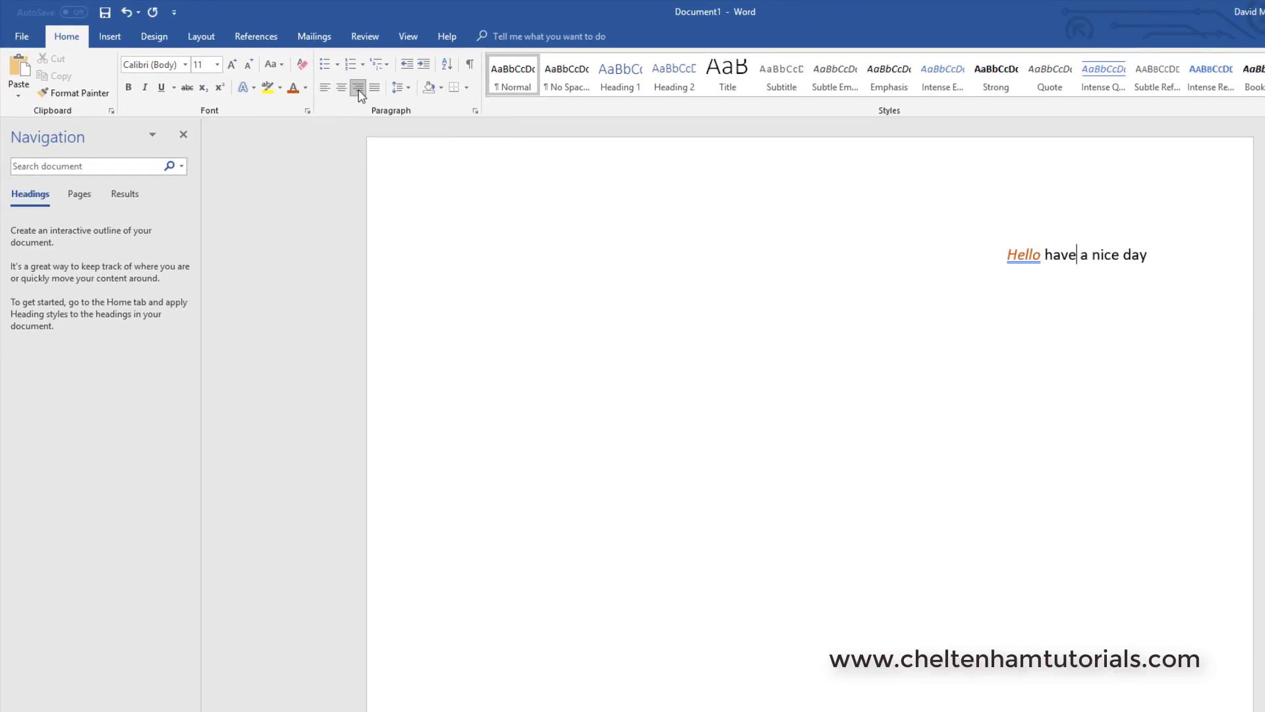
click(323, 89)
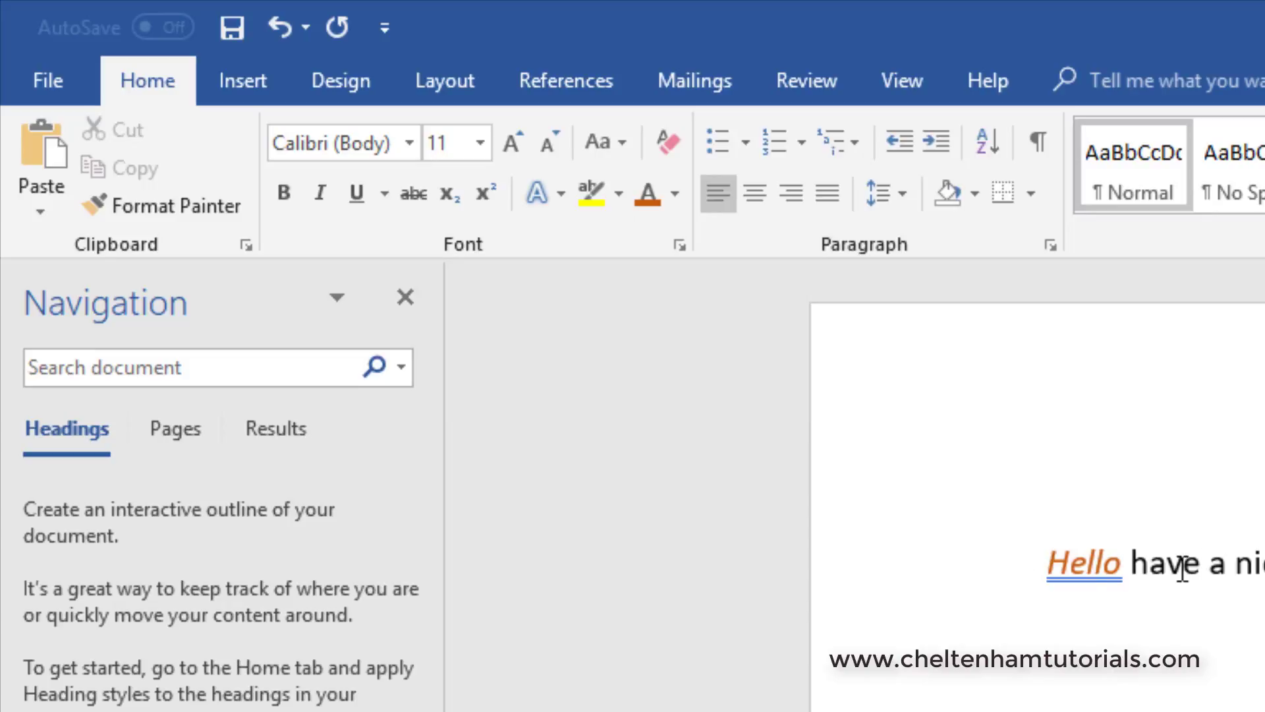
Step: Select the whole greeting line and enlarge its font stepwise to 22 pt
click(952, 564)
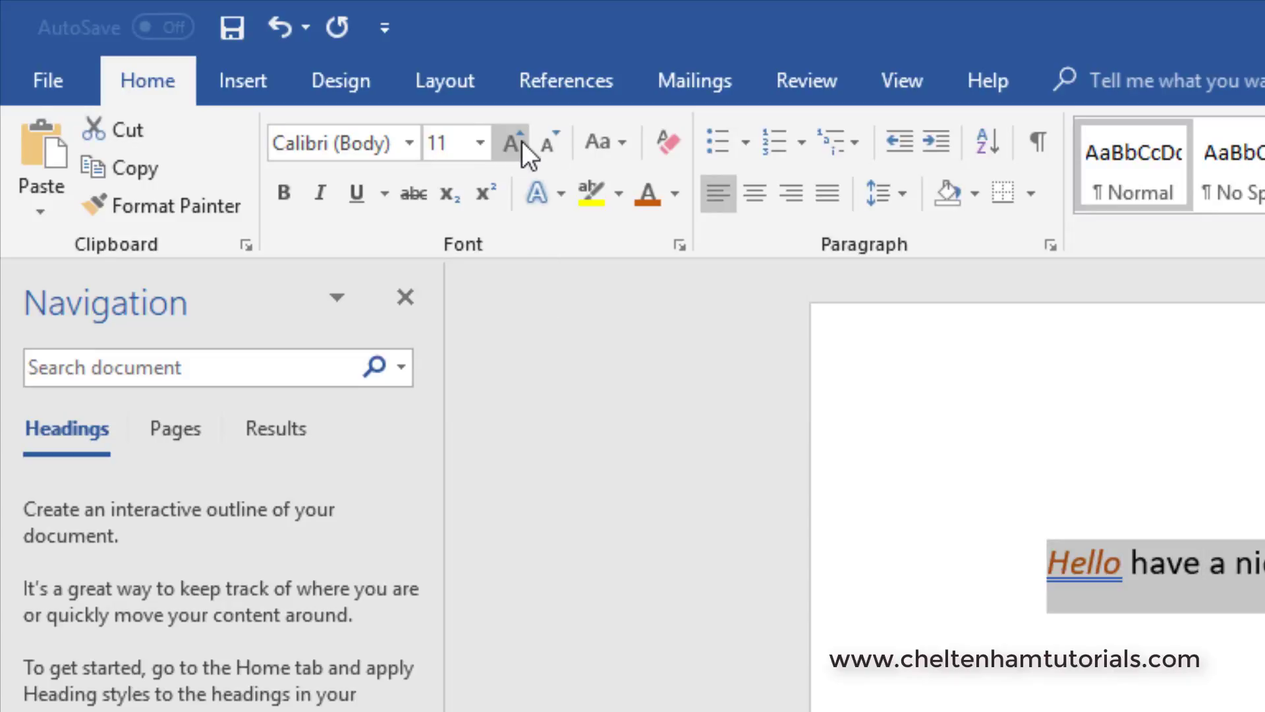
click(521, 141)
click(520, 141)
click(448, 124)
click(448, 124)
click(448, 124)
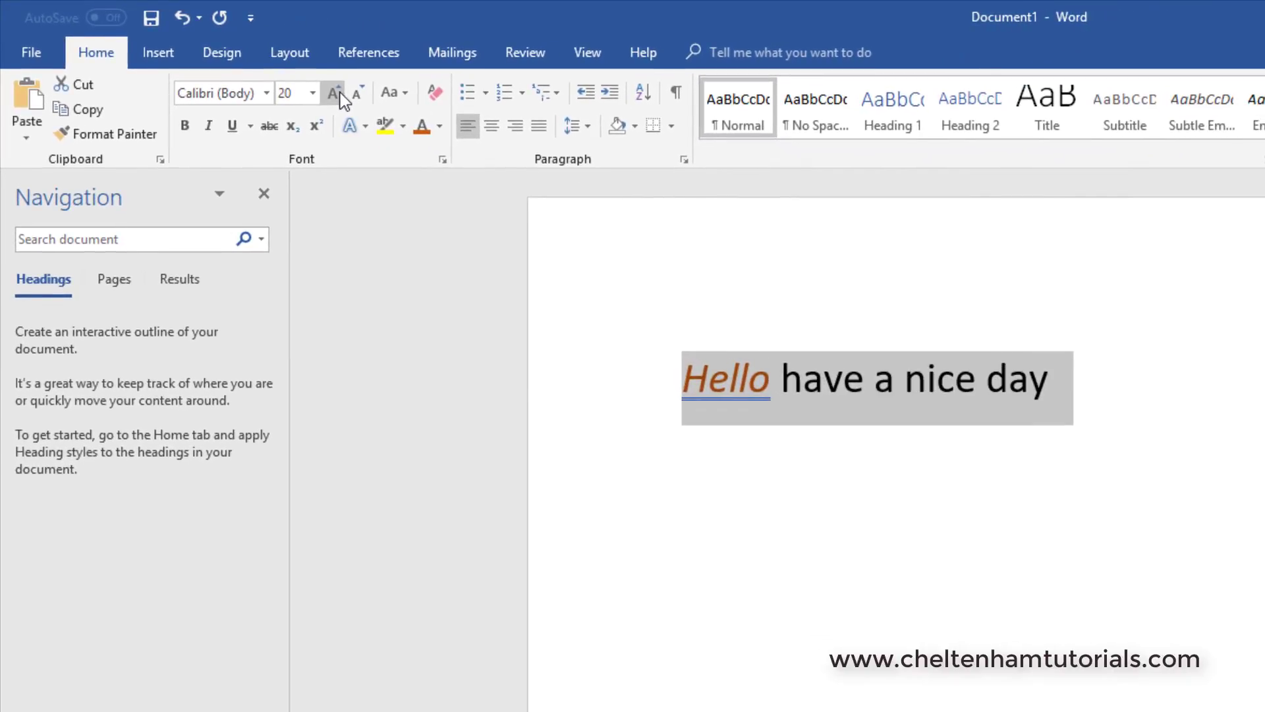
click(448, 124)
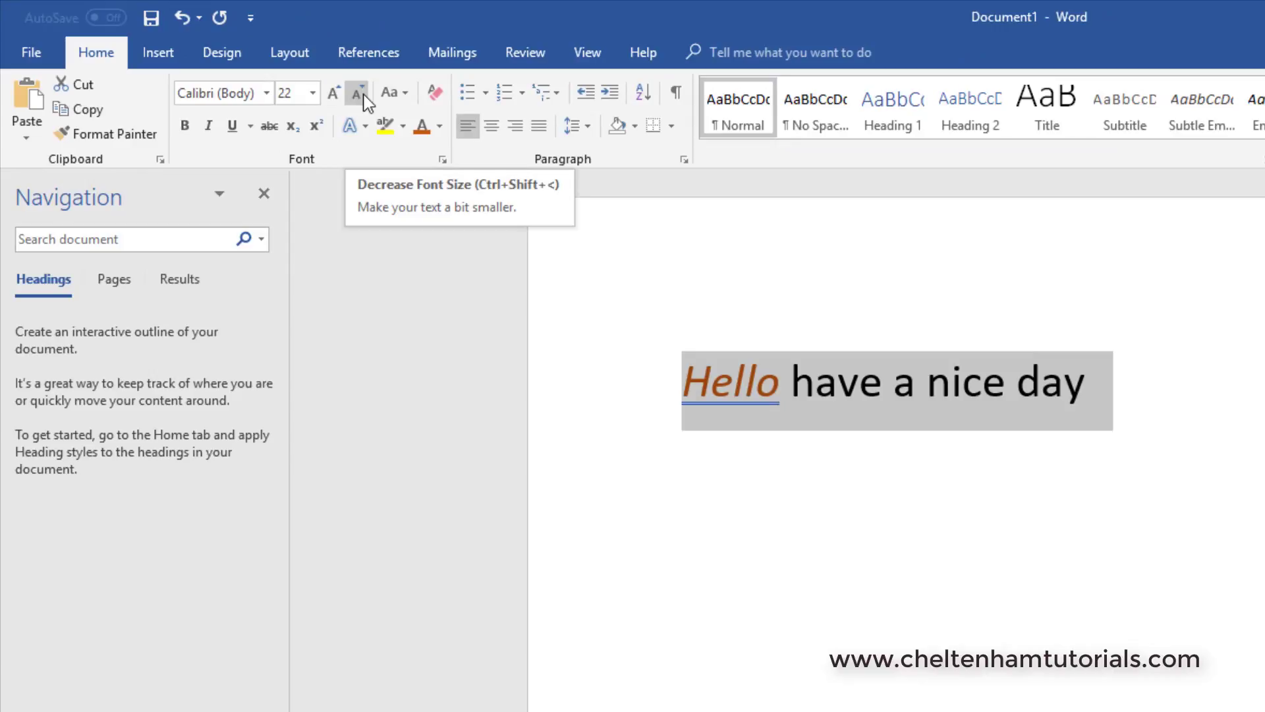
Step: Reduce the greeting line's font size stepwise to 14 pt and deselect the text
click(362, 94)
click(363, 94)
click(363, 94)
click(362, 94)
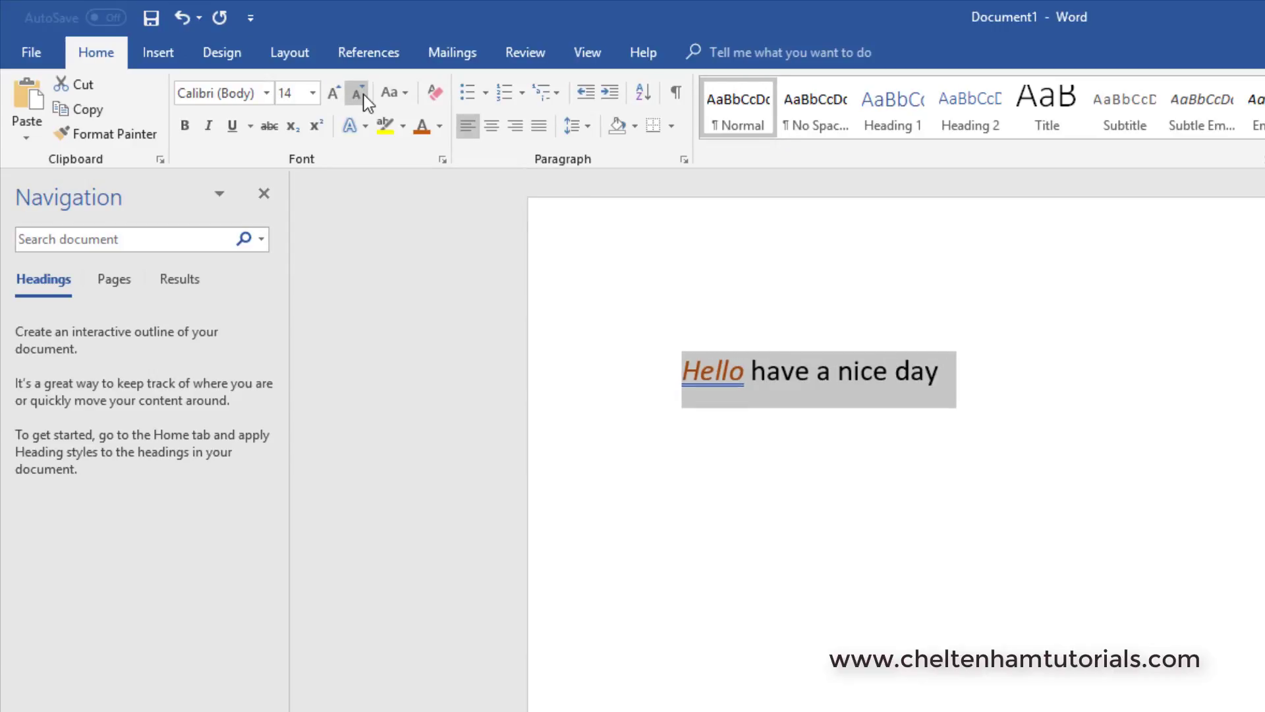
click(625, 280)
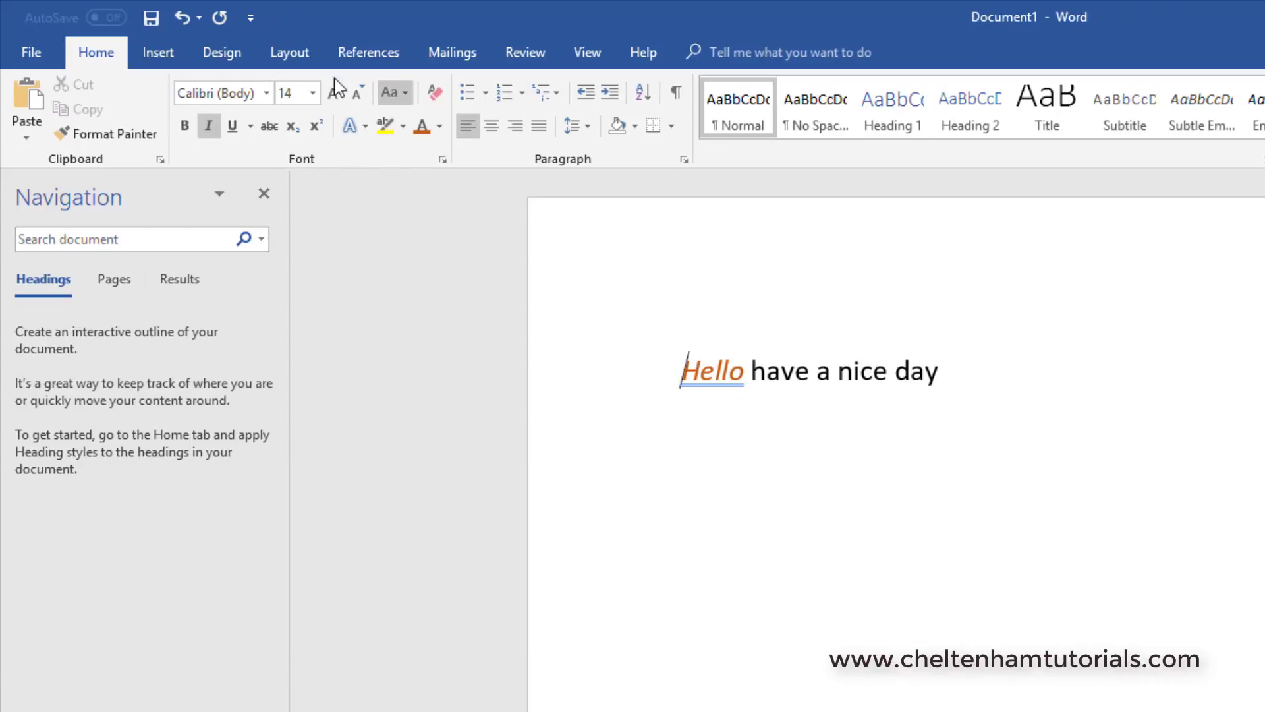
Step: Apply a double wavy underline to the whole greeting line through the Font dialog and deselect it
click(595, 378)
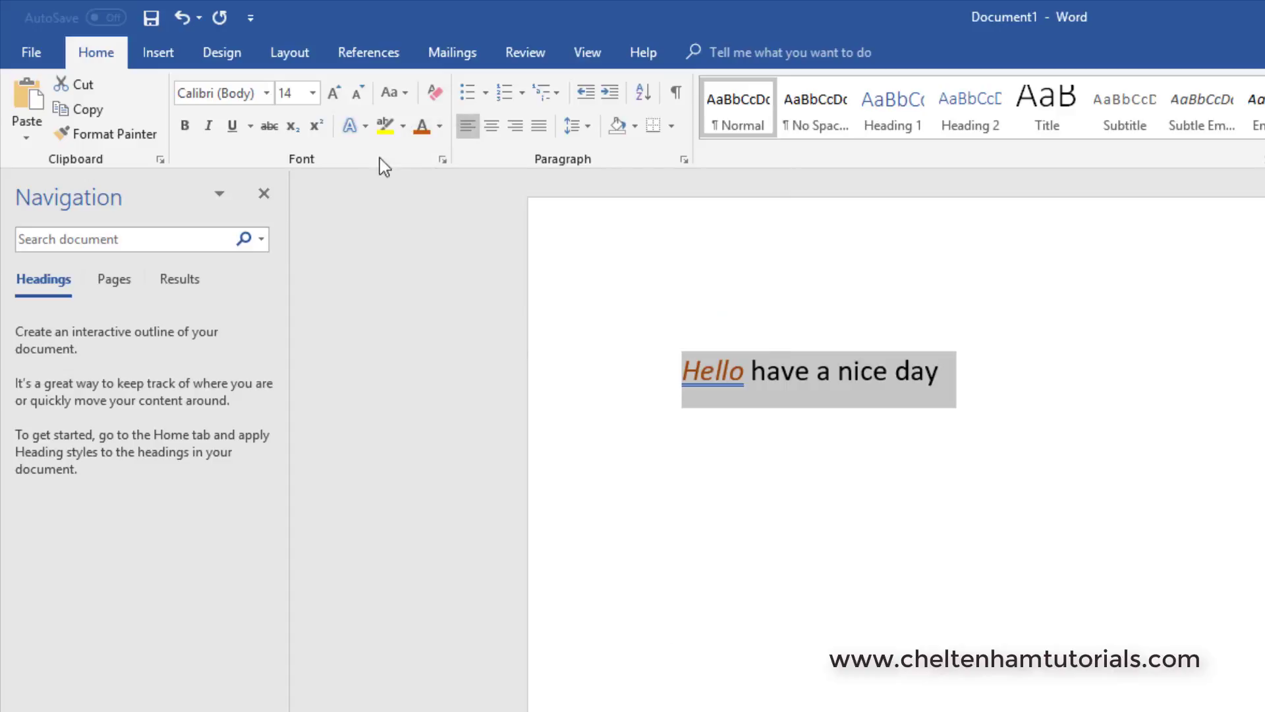
click(443, 159)
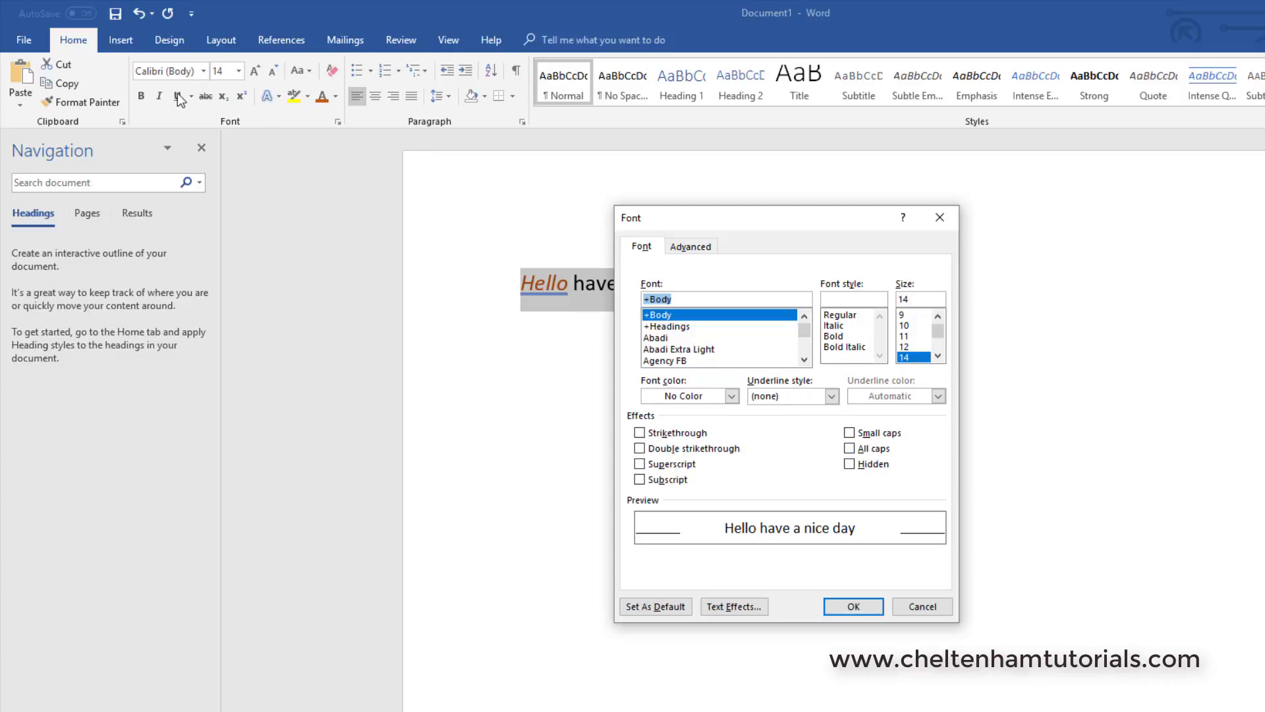
click(832, 397)
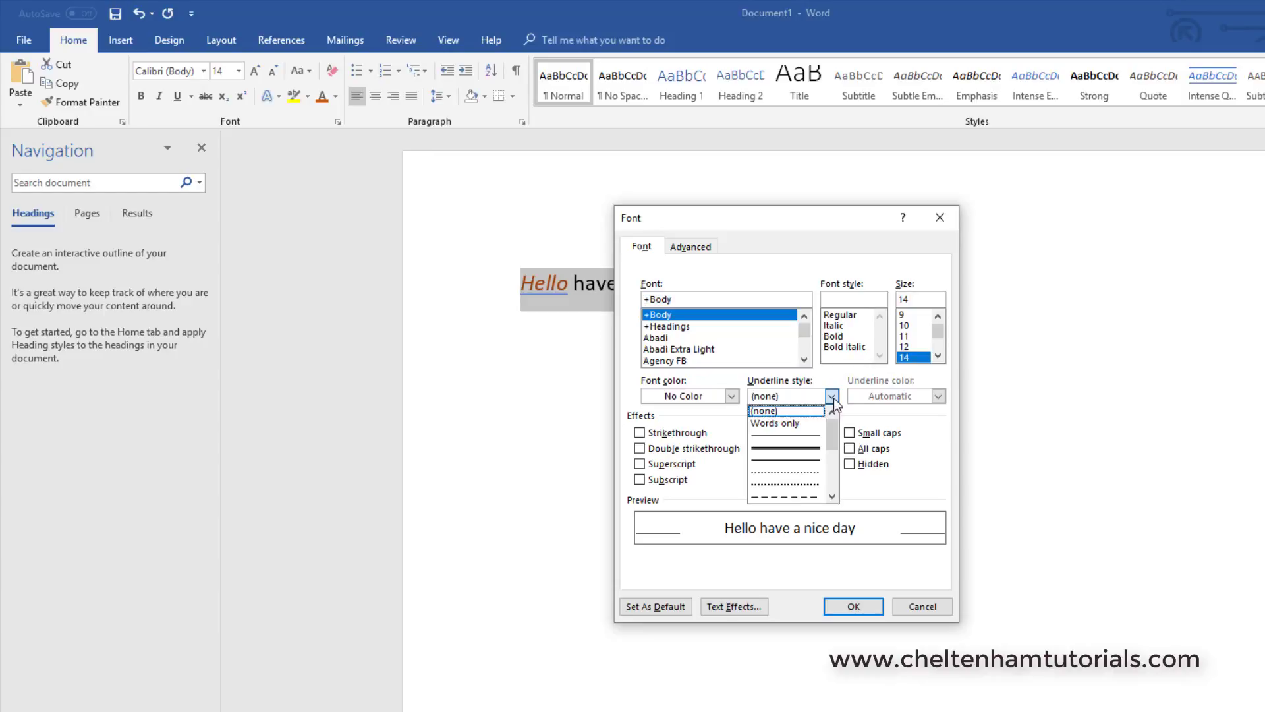
click(833, 495)
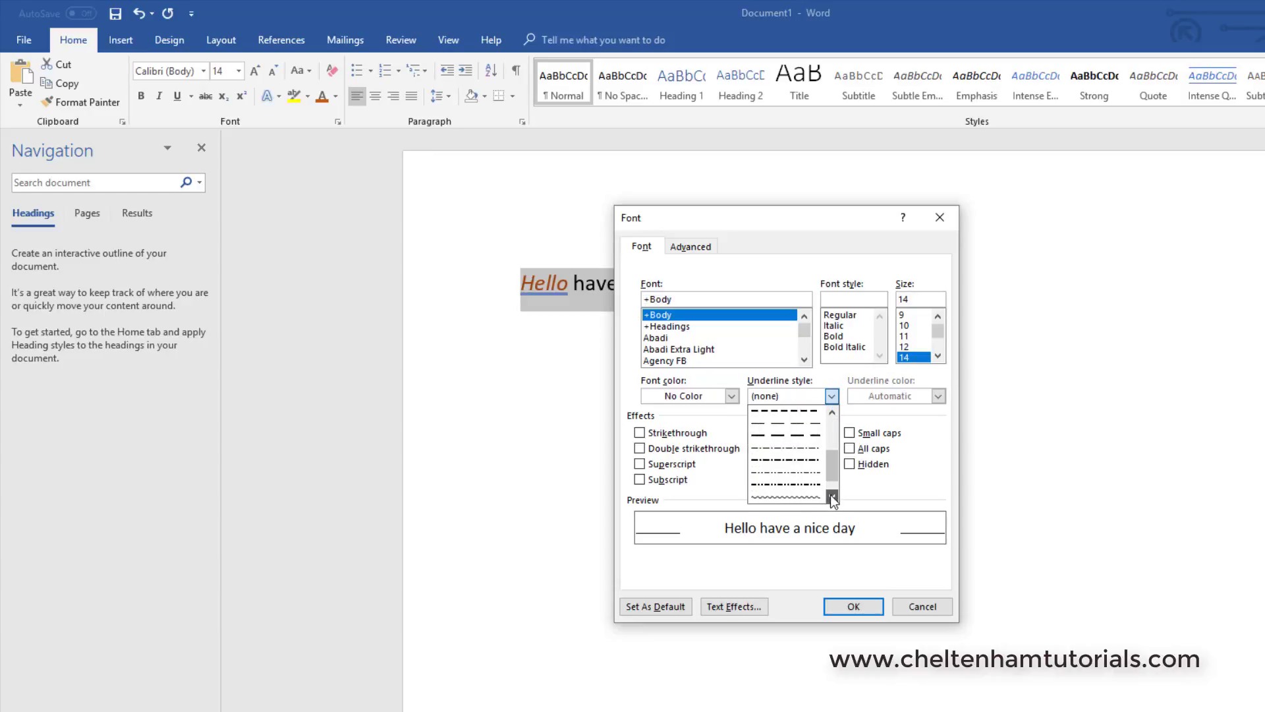
click(832, 496)
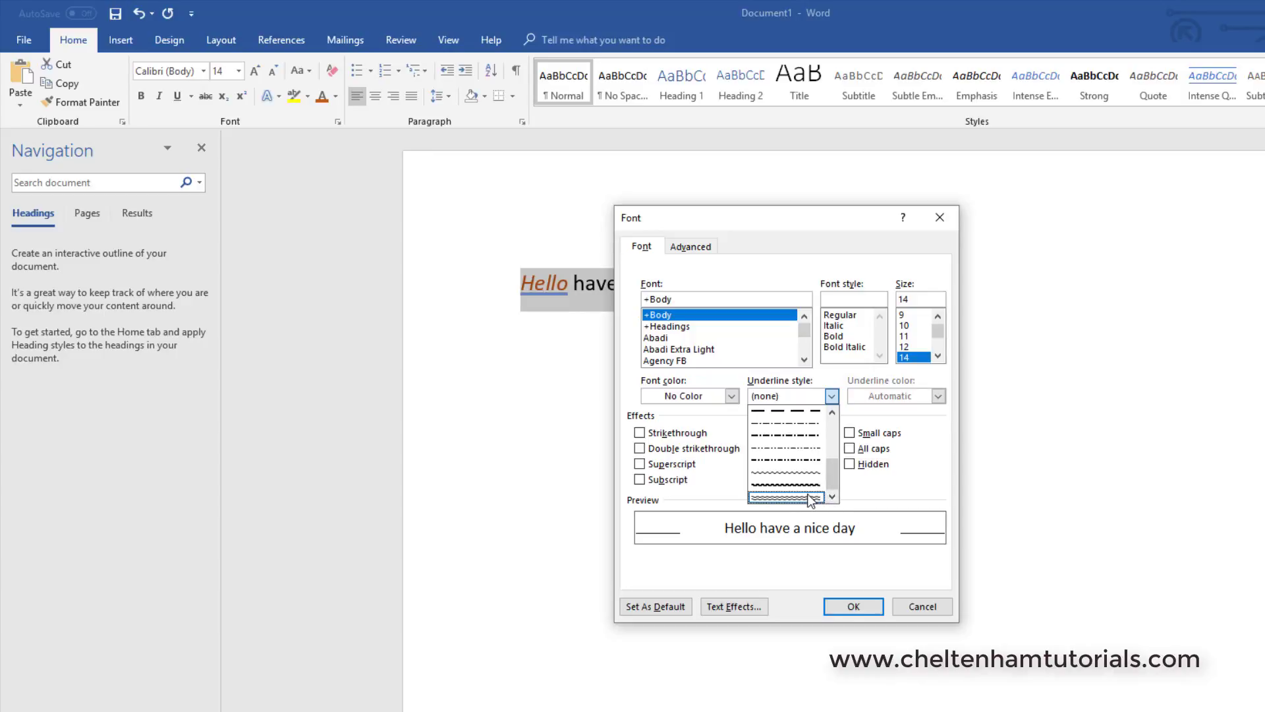
click(785, 497)
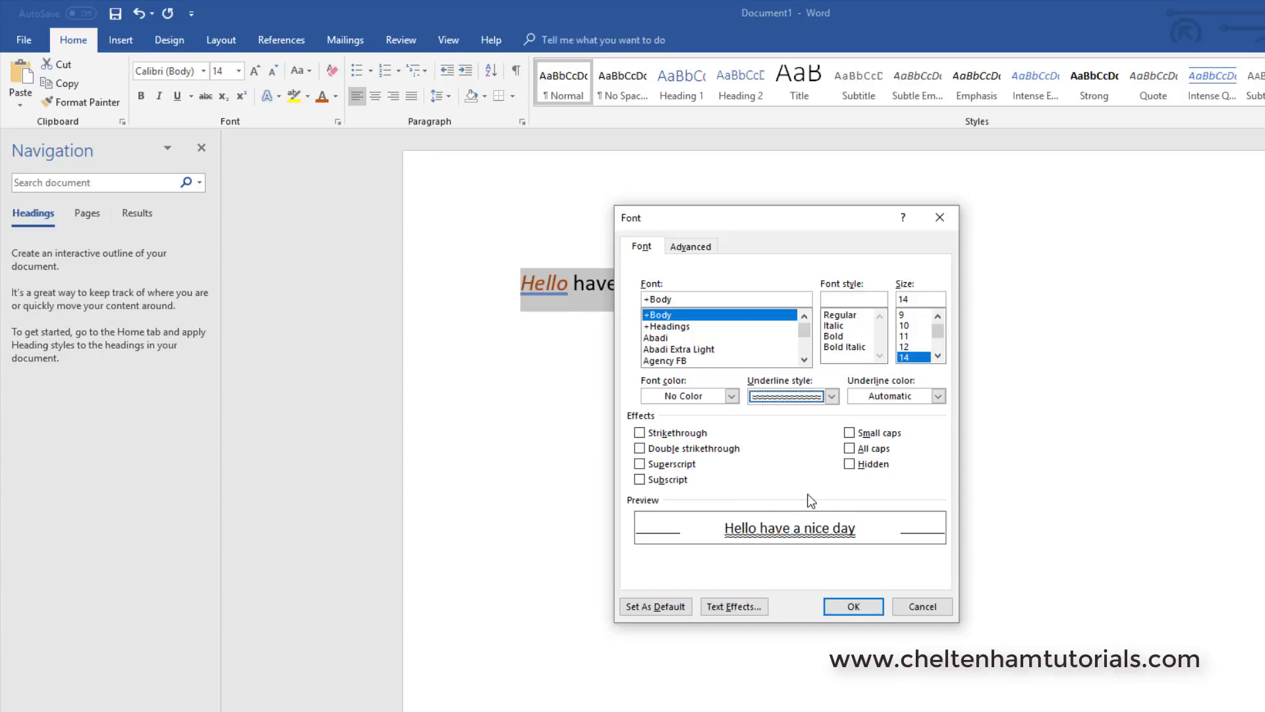
click(854, 607)
click(754, 512)
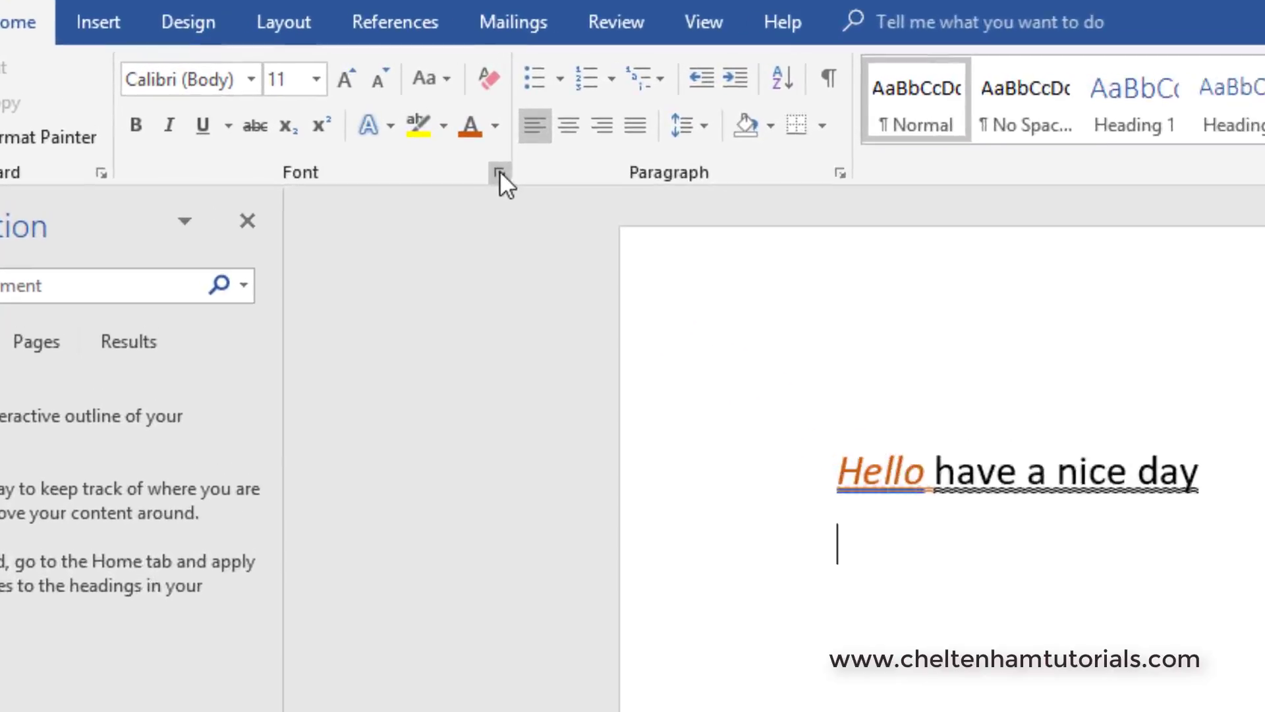
Step: View the detailed options in the Font and Paragraph dialogs and close them without changes
click(500, 173)
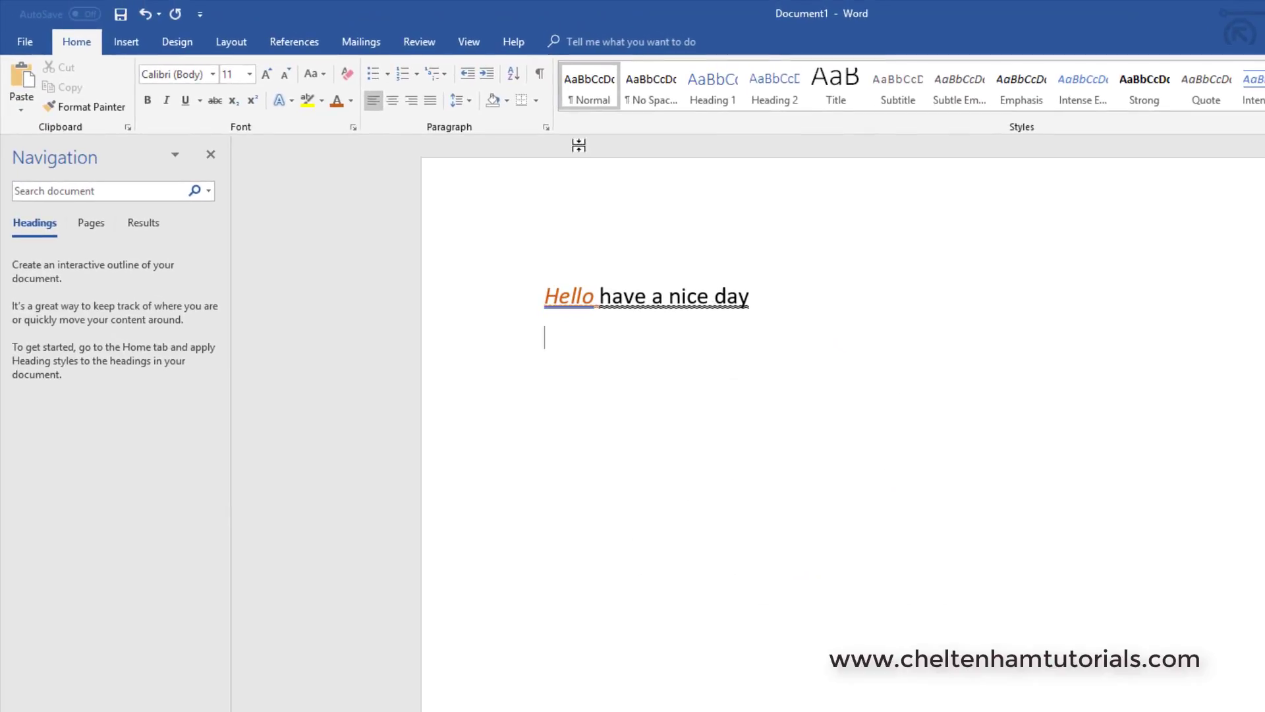
click(546, 126)
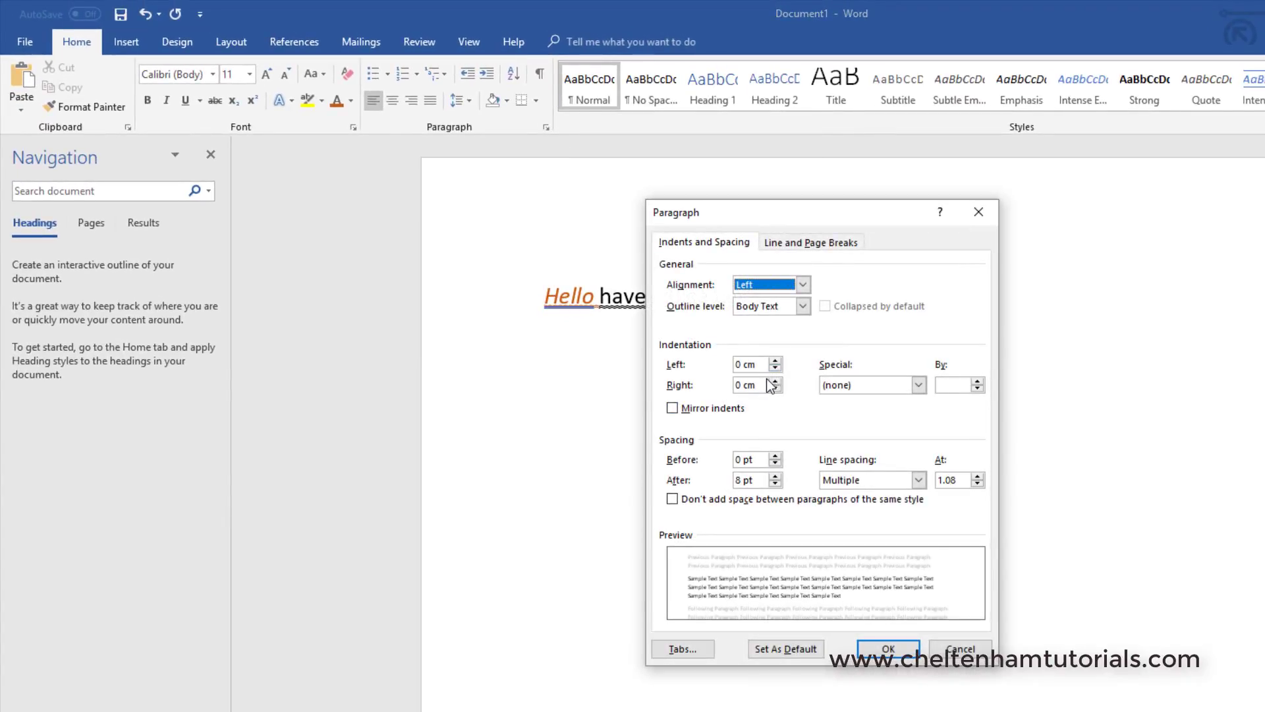
key(Escape)
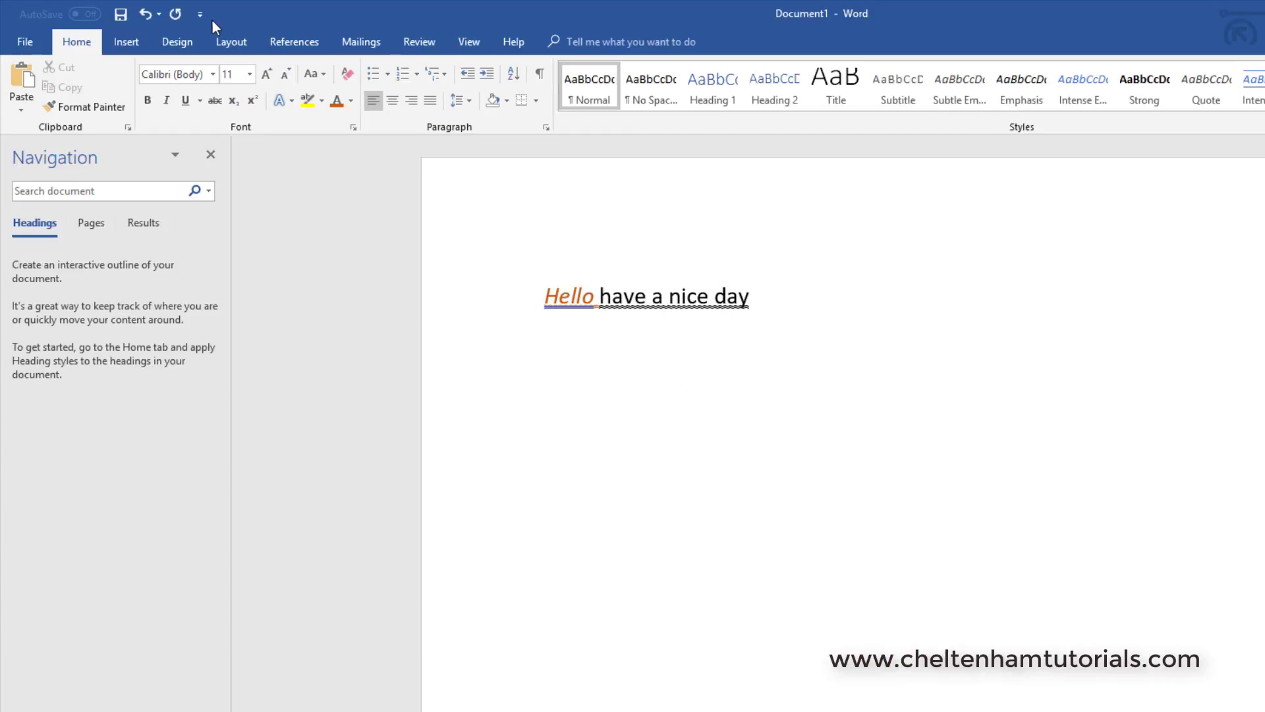
Step: Look through the Insert, Design, Layout, References and Mailings command sets and return to the Home commands
click(130, 41)
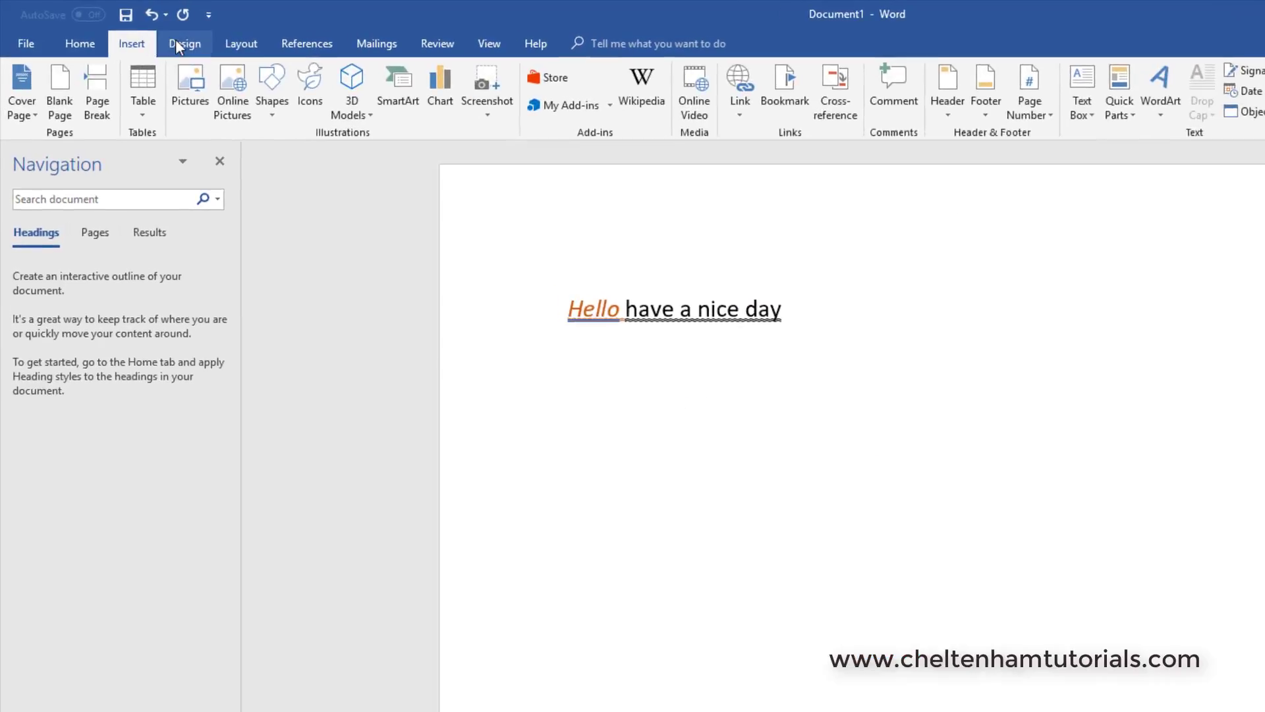
click(231, 58)
click(331, 49)
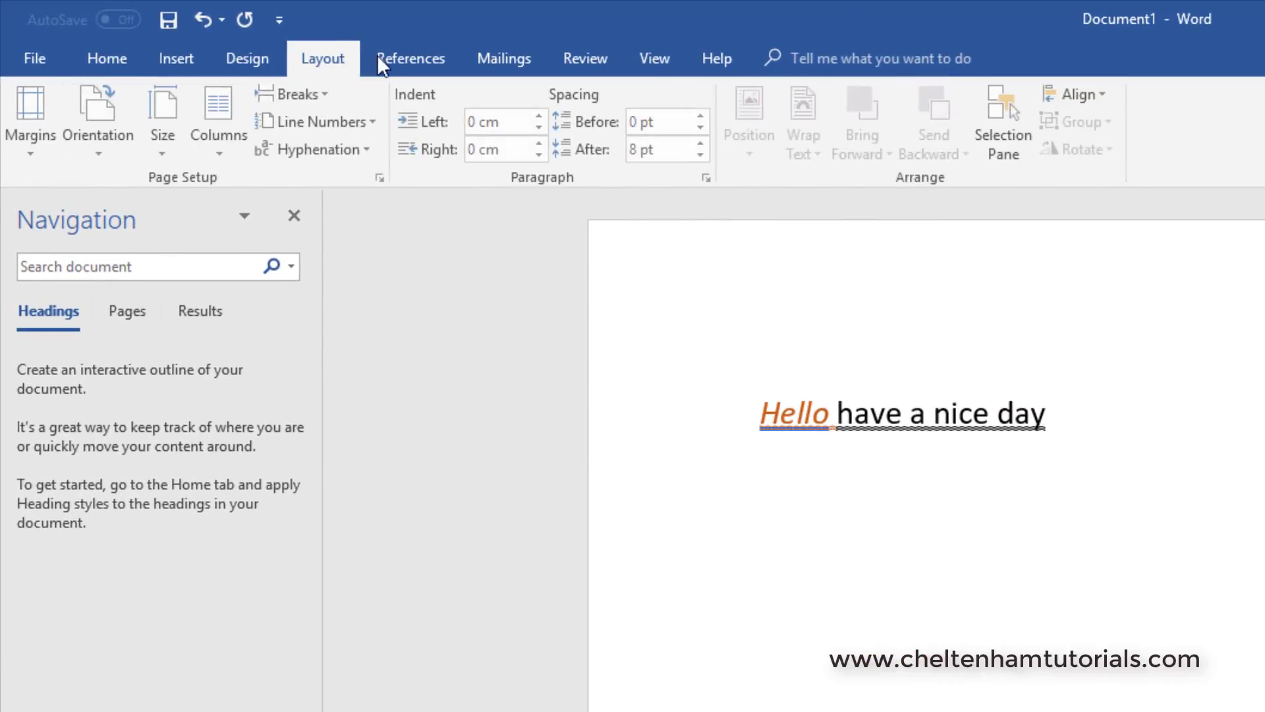
click(389, 62)
click(489, 56)
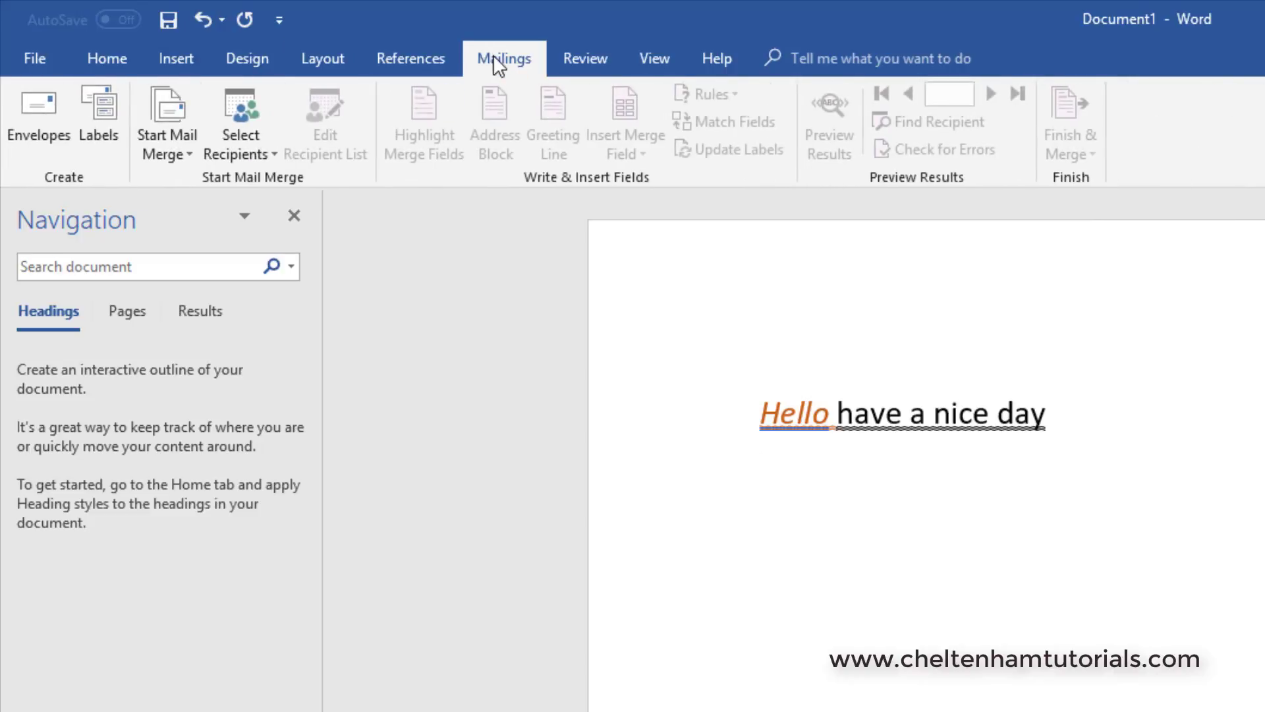
click(101, 54)
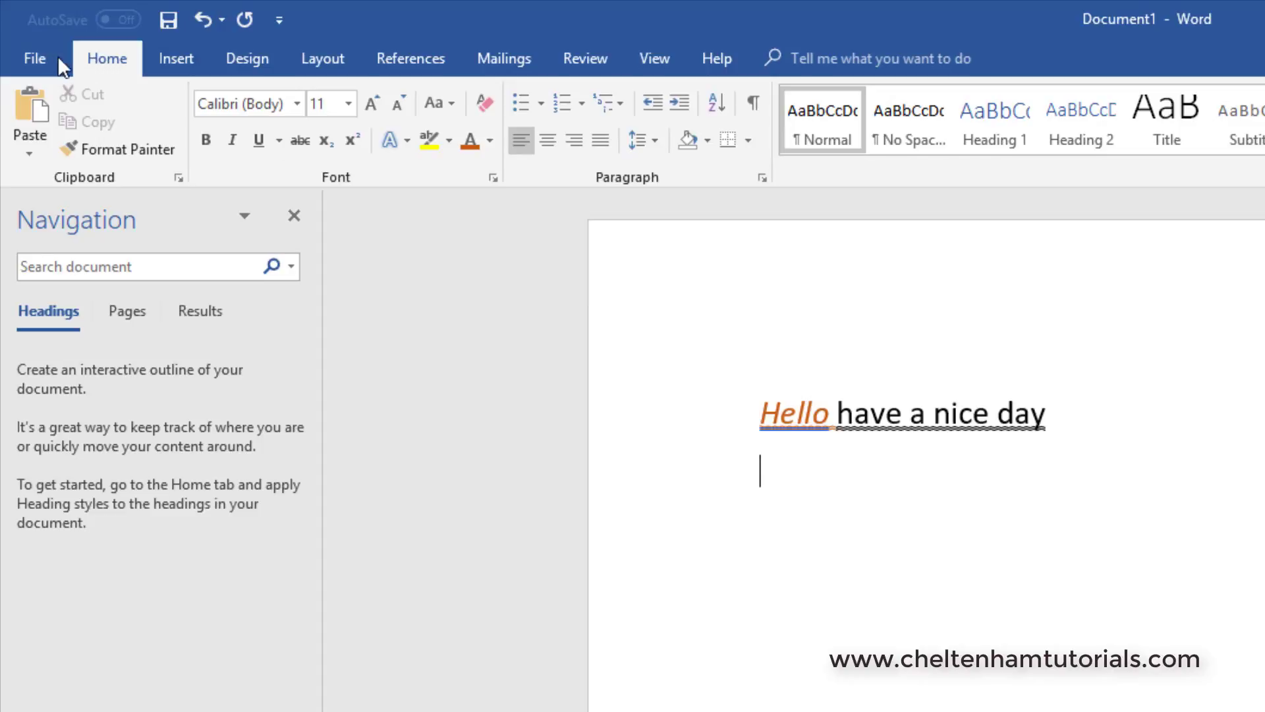
Step: Compare the full-page File view with the Insert, Design, Layout and References command sets and return to the document
click(34, 57)
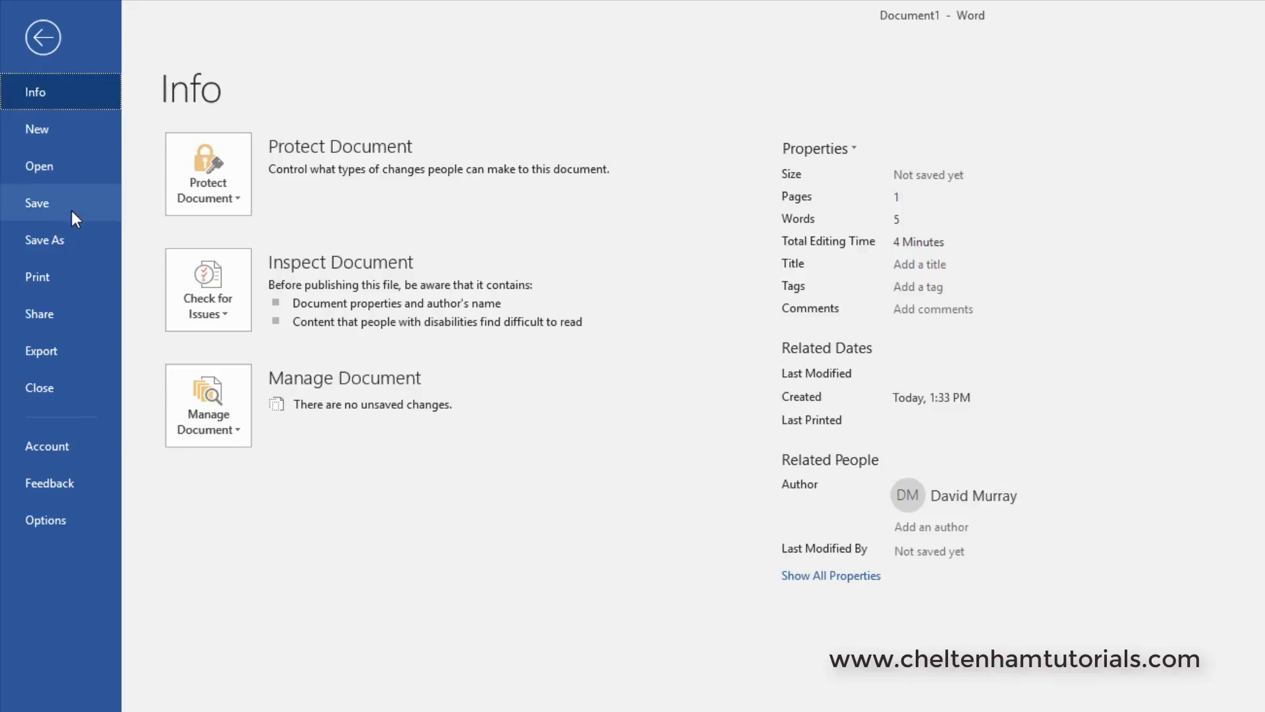
click(44, 38)
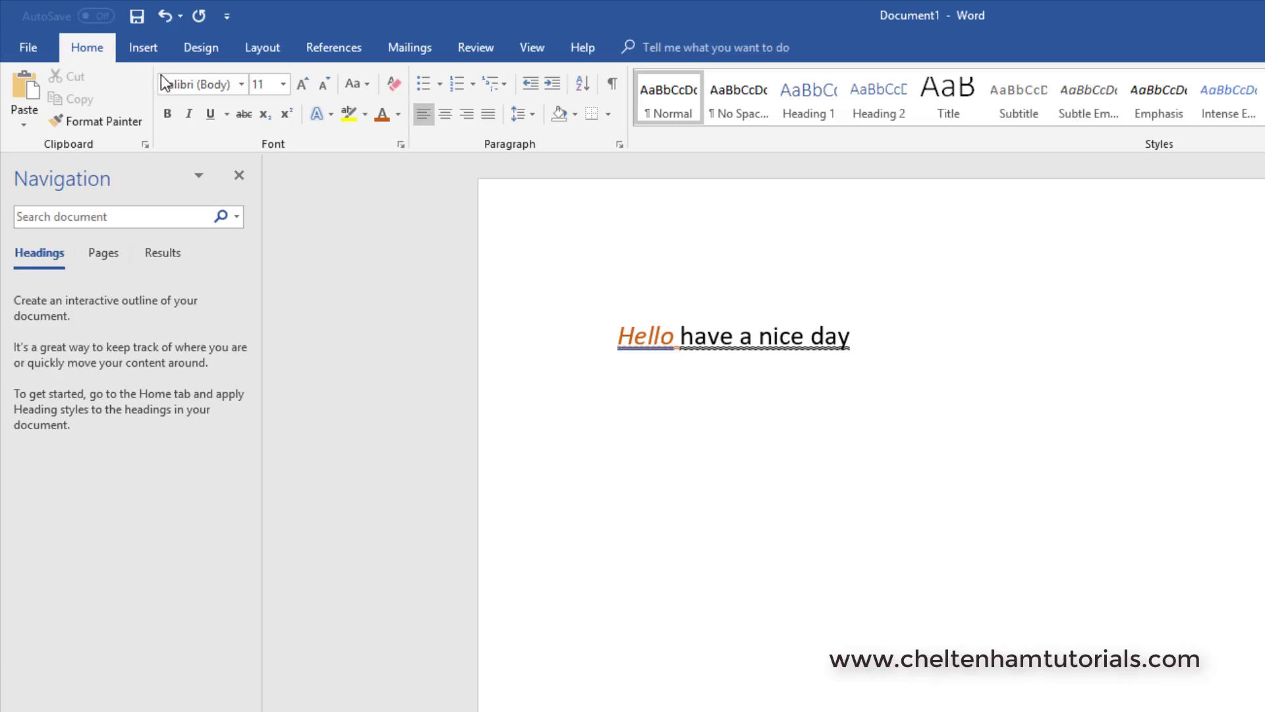
click(148, 48)
click(196, 47)
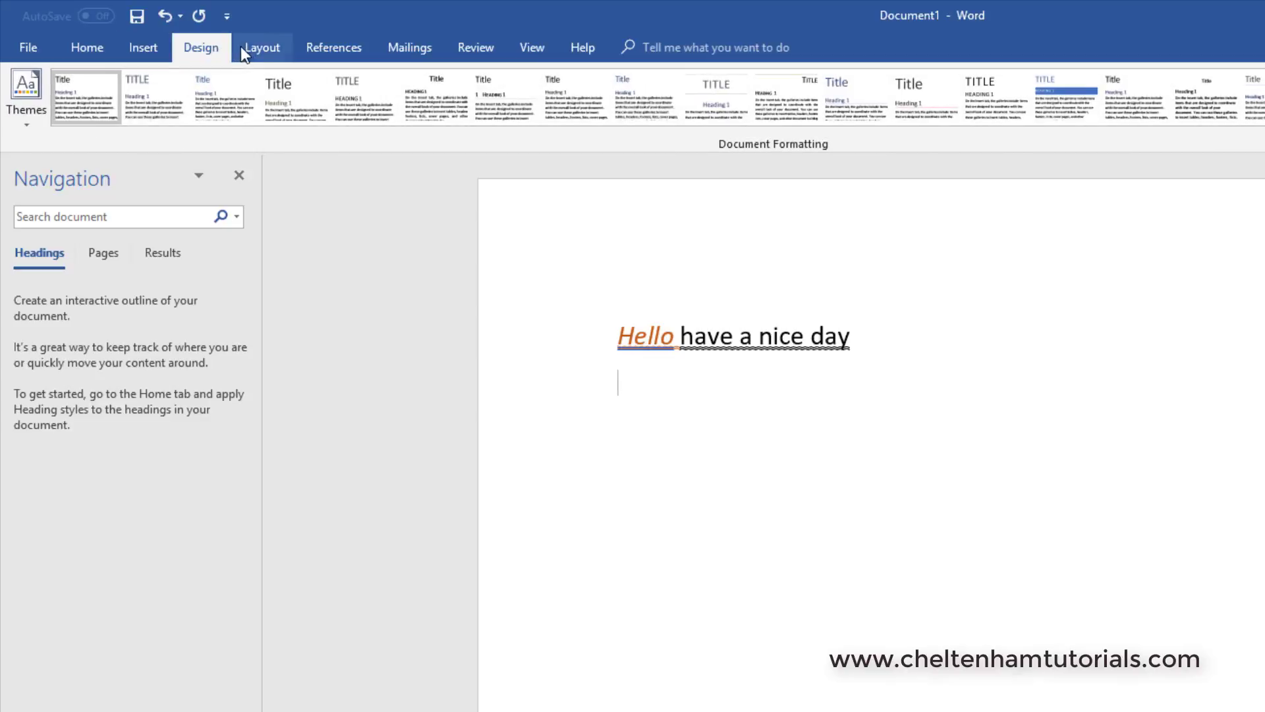
click(267, 50)
click(334, 48)
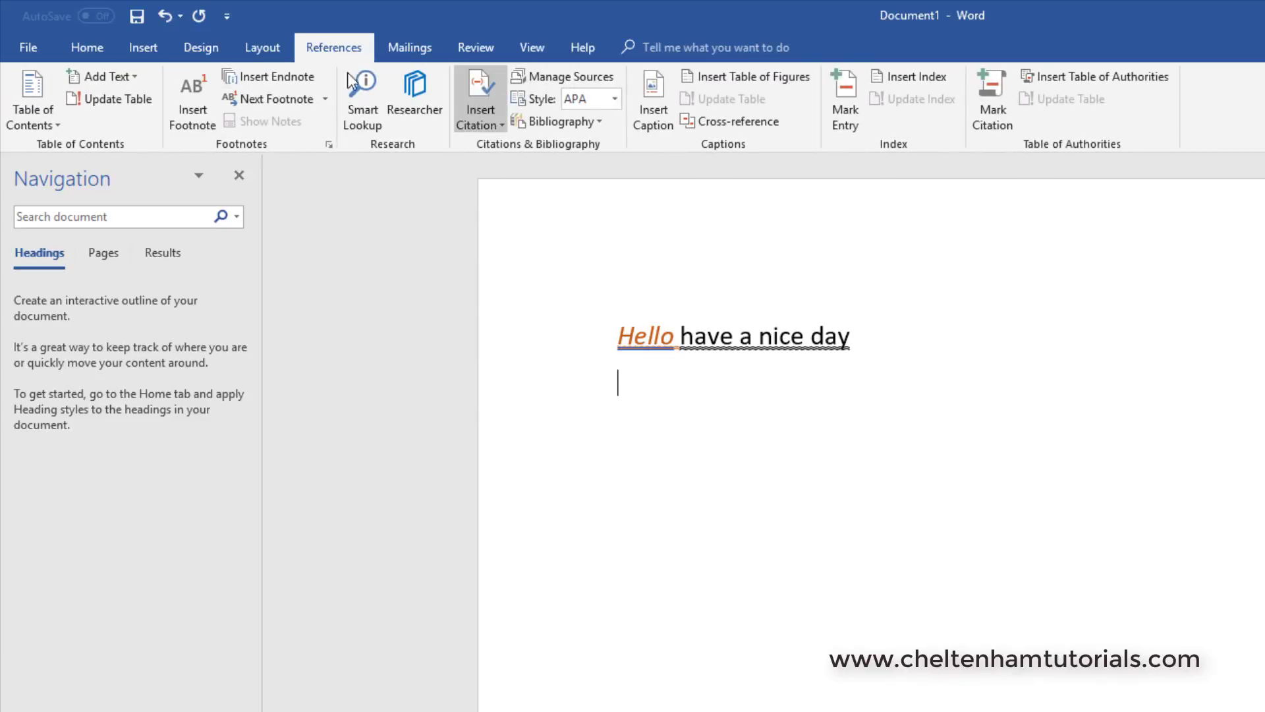
click(34, 48)
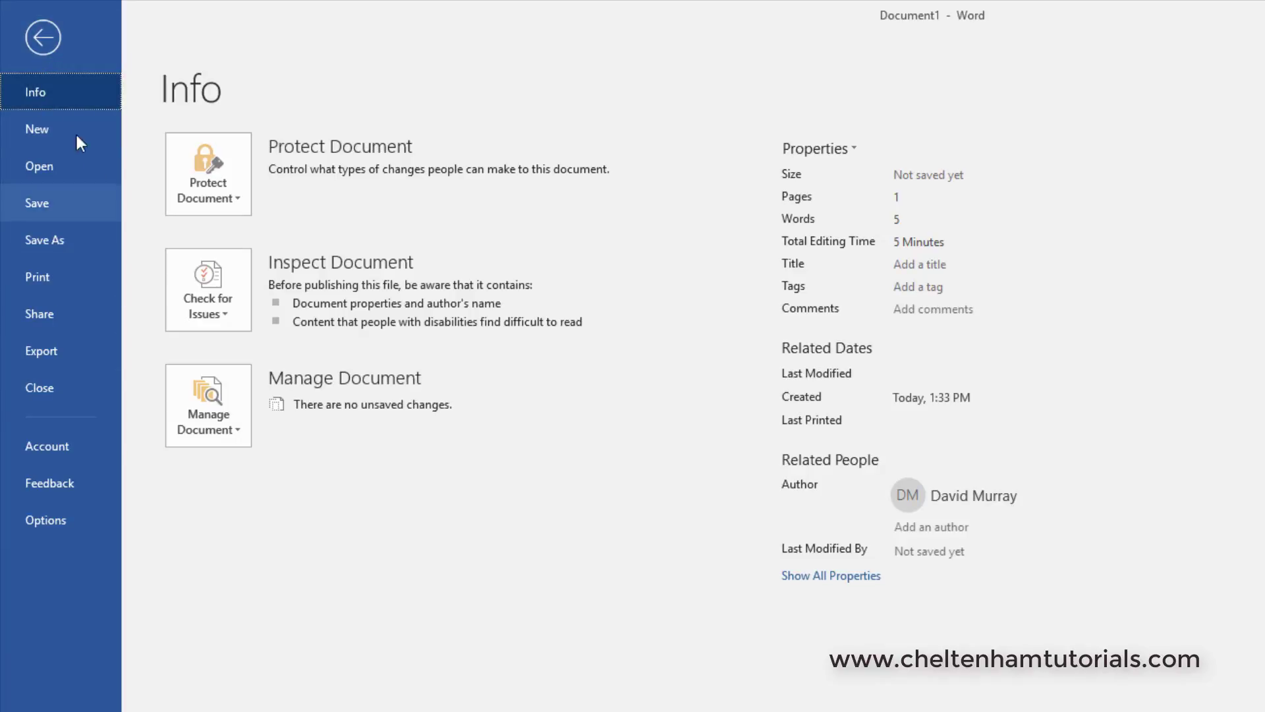
click(43, 38)
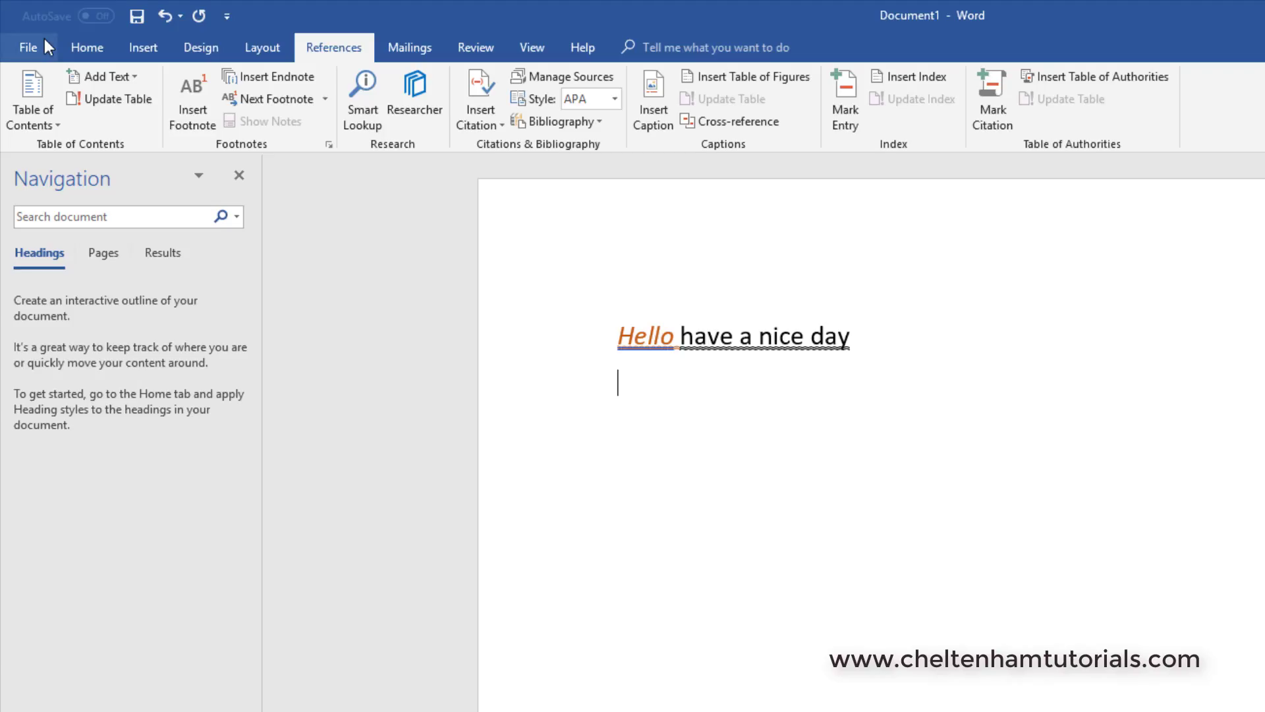